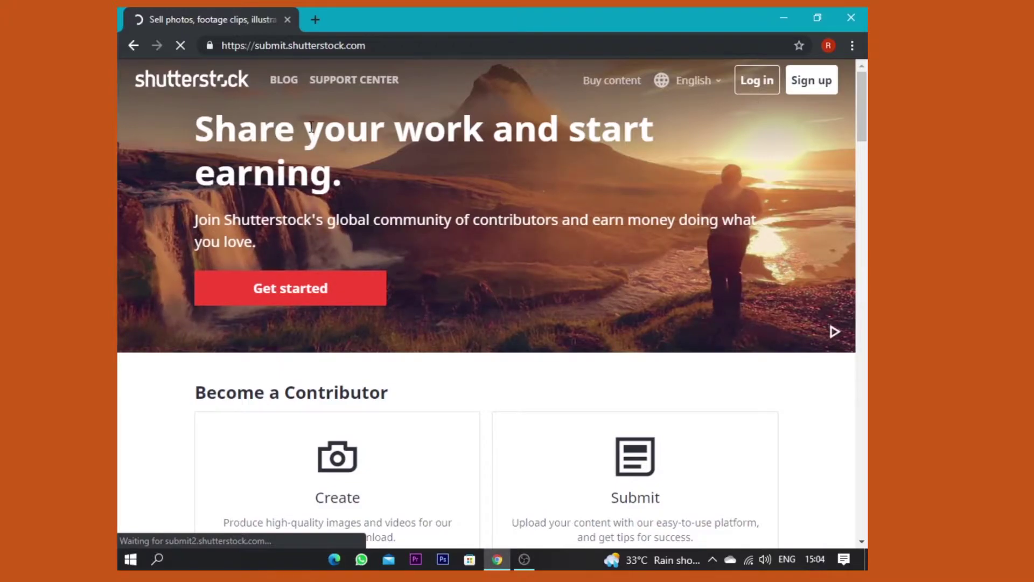
# - Review the contributor homepage, especially the benefit cards and the section about payouts to contributors
pyautogui.scroll(-8, 483, 338)
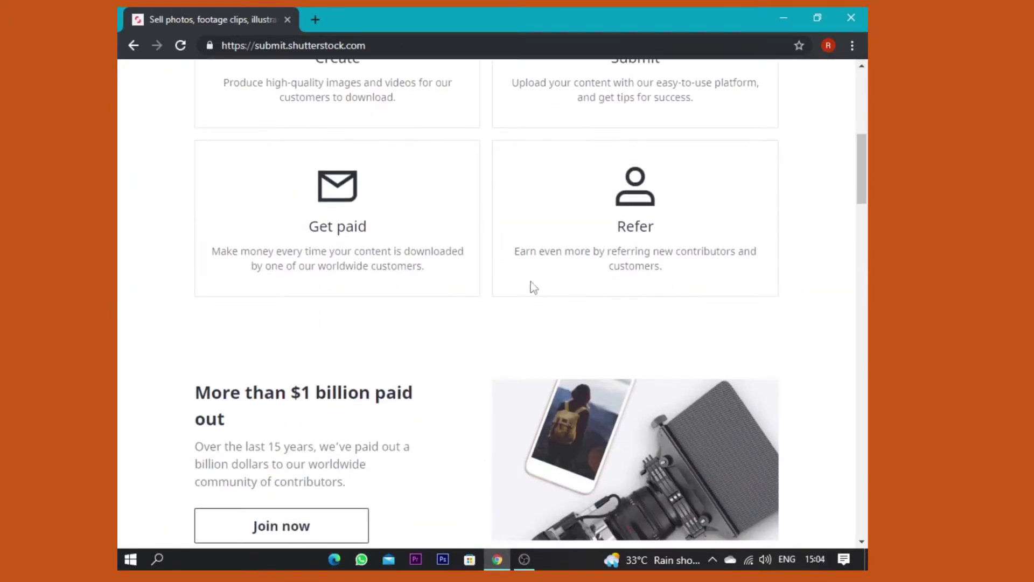
pyautogui.scroll(-3, 406, 304)
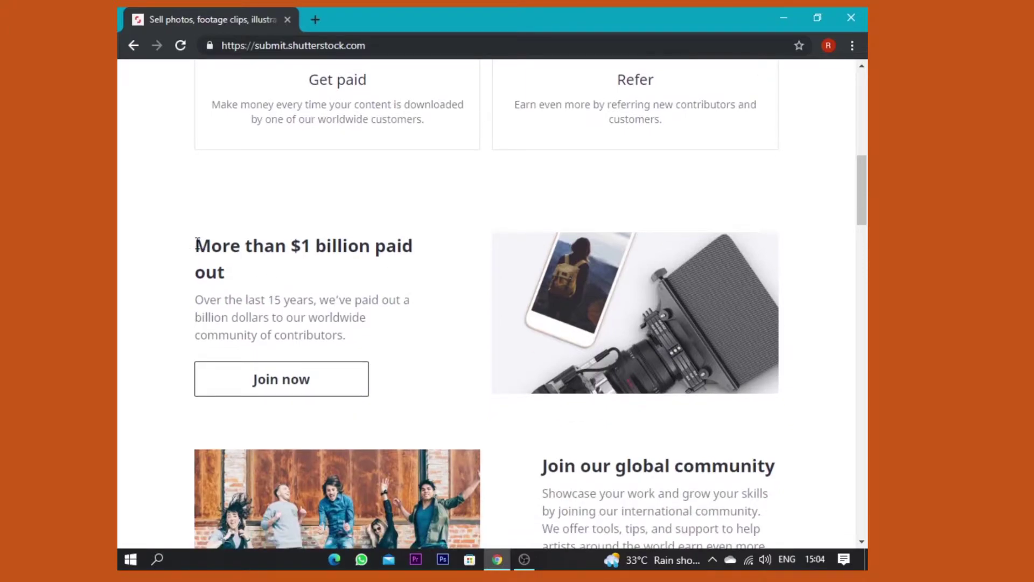
pyautogui.moveTo(193, 248); pyautogui.dragTo(424, 273)
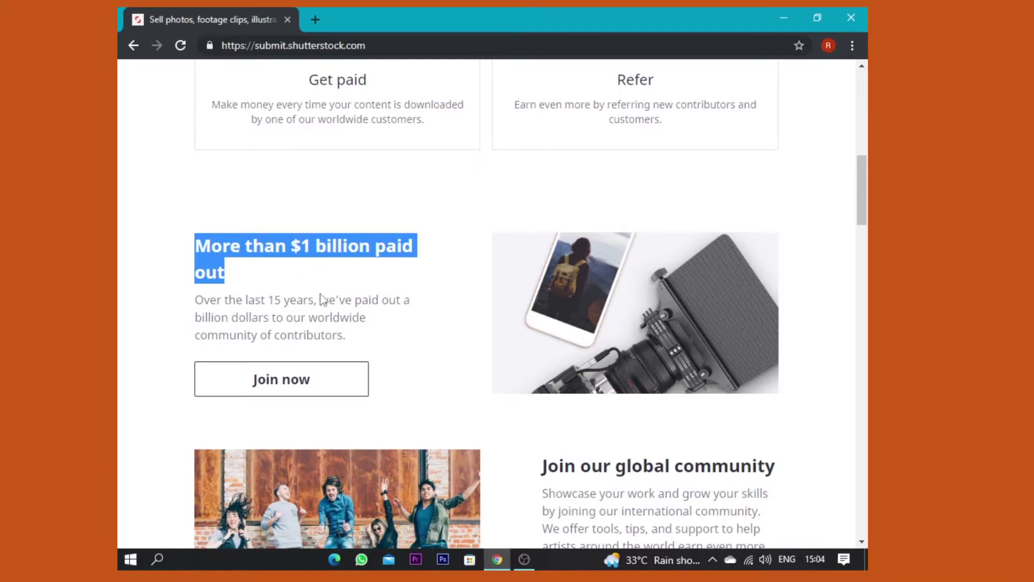
pyautogui.click(449, 295)
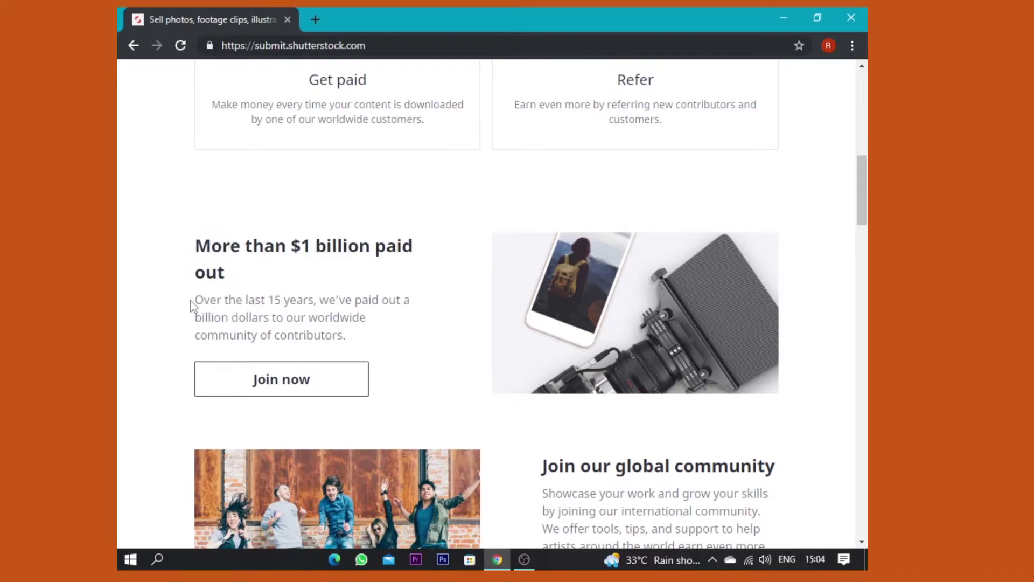
pyautogui.moveTo(193, 301); pyautogui.dragTo(354, 345)
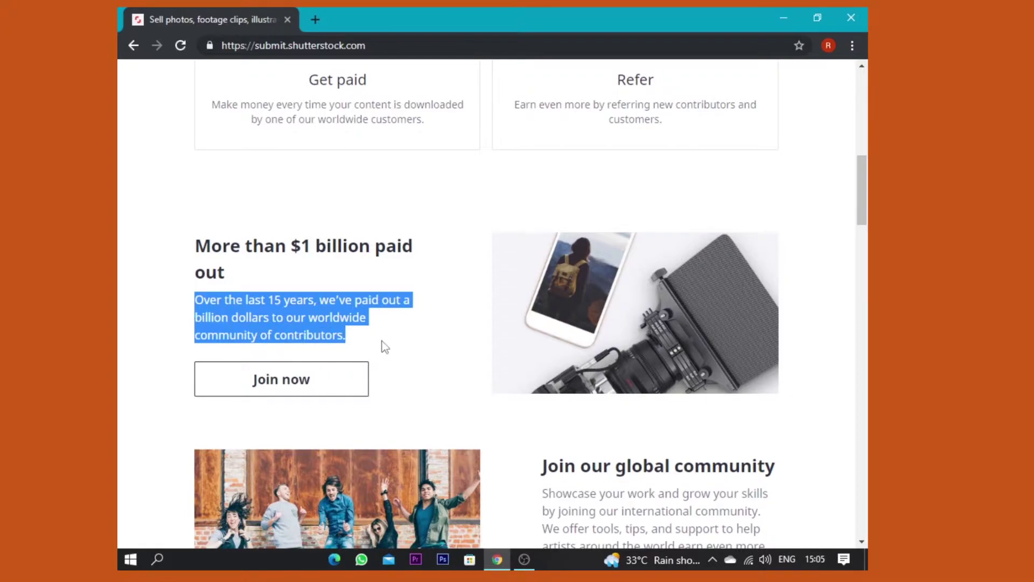
pyautogui.click(395, 341)
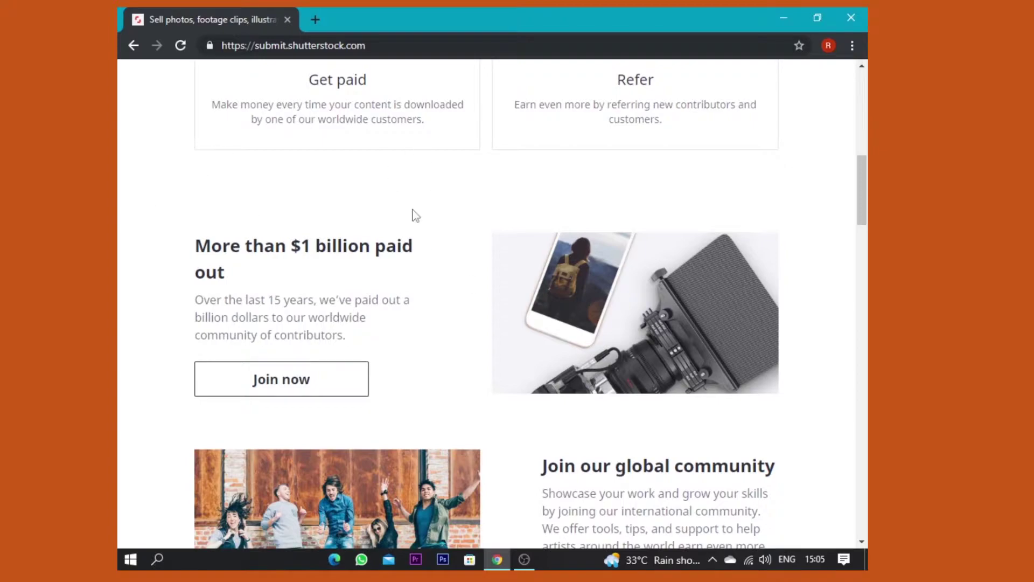
pyautogui.scroll(5, 431, 212)
pyautogui.scroll(-5, 434, 213)
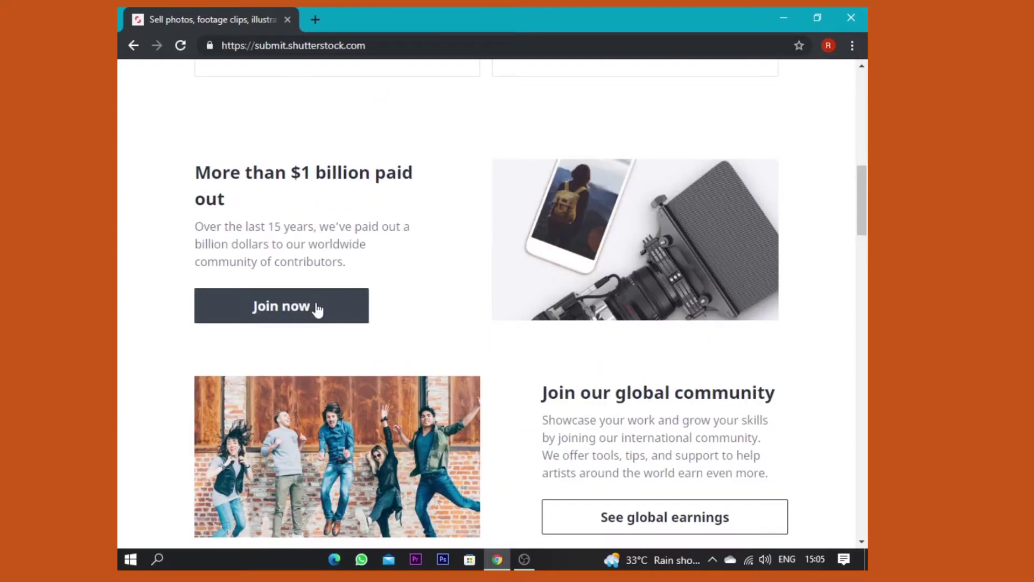
# - Open the contributor sign-up form and certify being 18 or older and agreeing to the Terms of Service and Privacy Policy
pyautogui.click(314, 303)
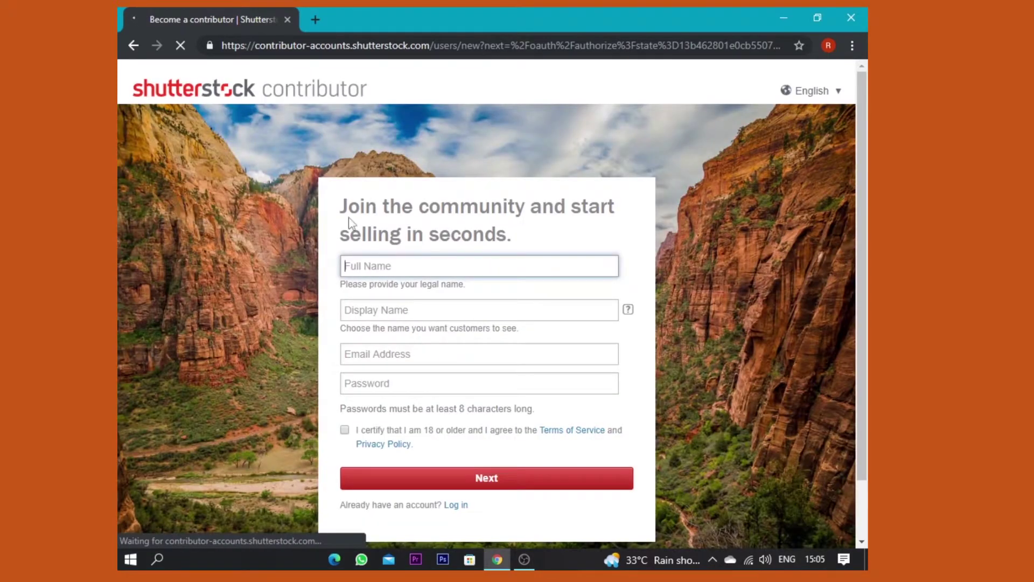
pyautogui.moveTo(341, 206); pyautogui.dragTo(497, 231)
pyautogui.click(497, 230)
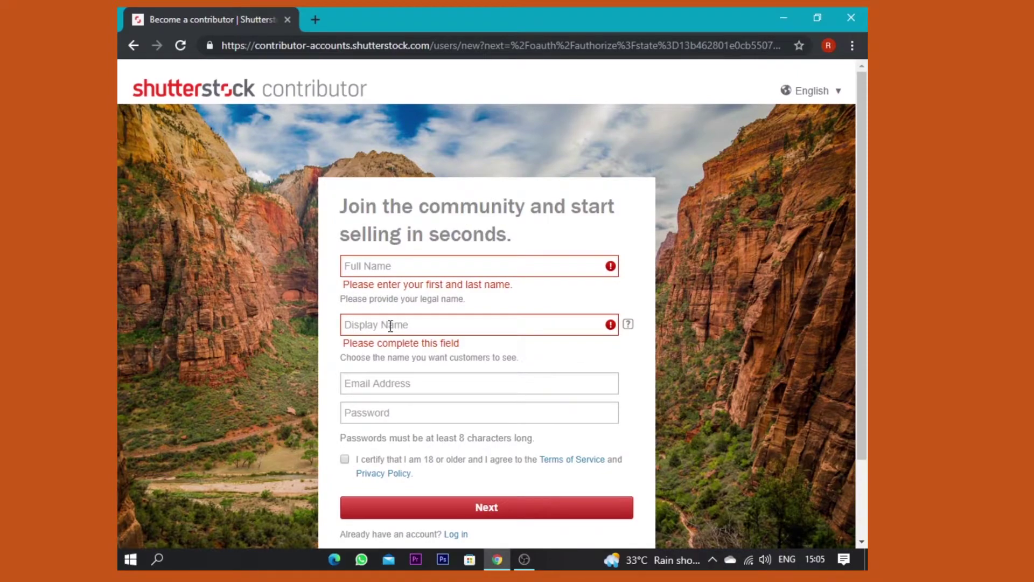
pyautogui.scroll(-2, 390, 326)
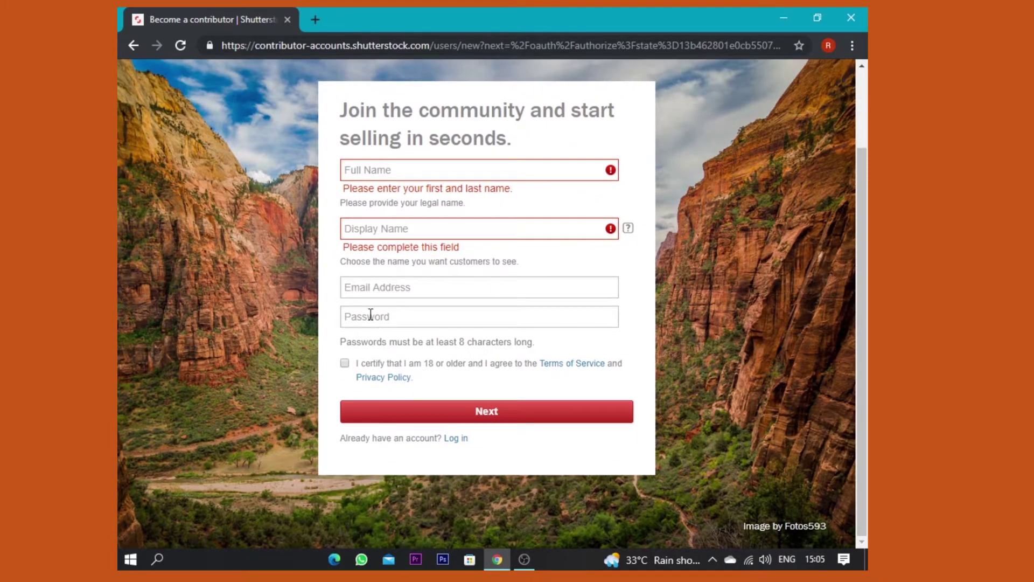
pyautogui.click(345, 367)
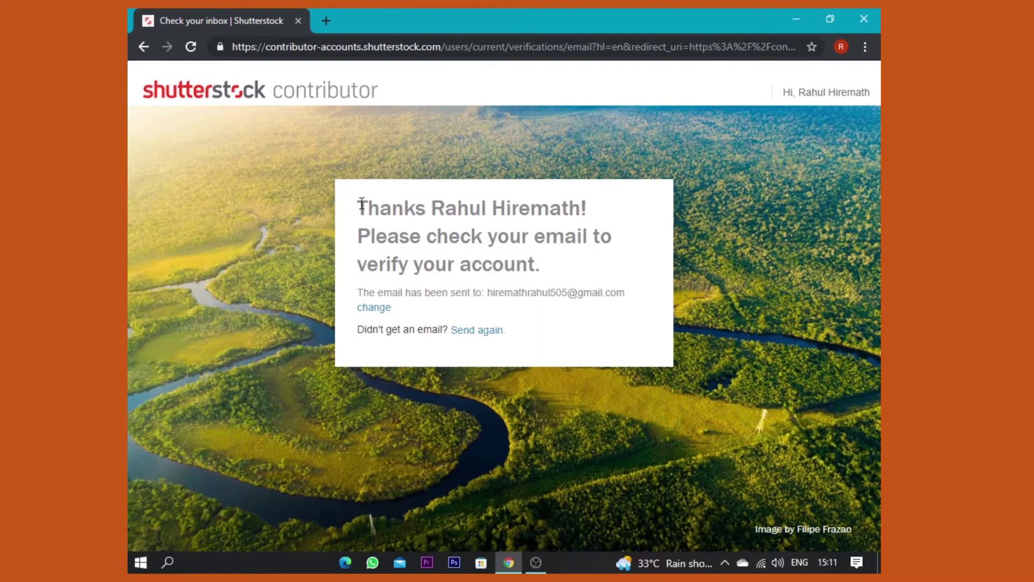
# - Read the account verification notice and the Shutterstock e-mail containing the verification link
pyautogui.moveTo(361, 203); pyautogui.dragTo(572, 260)
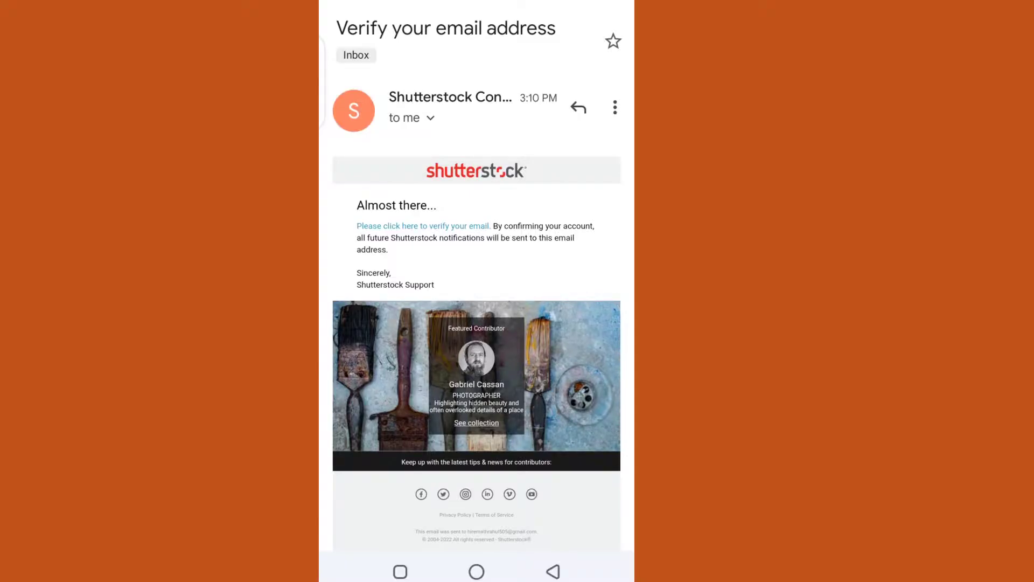
pyautogui.scroll(-2, 477, 291)
pyautogui.scroll(3, 476, 226)
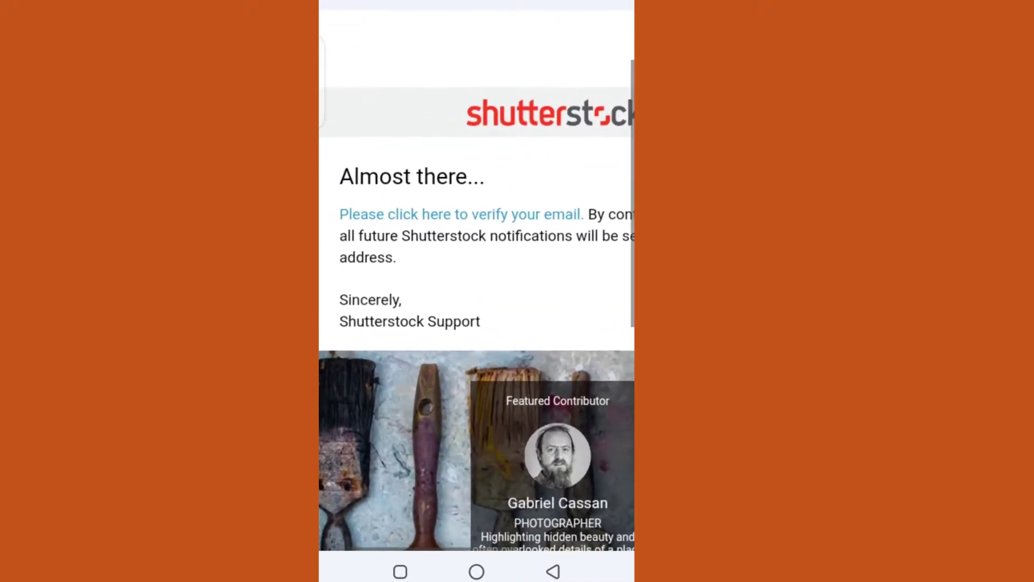
pyautogui.scroll(-3, 477, 291)
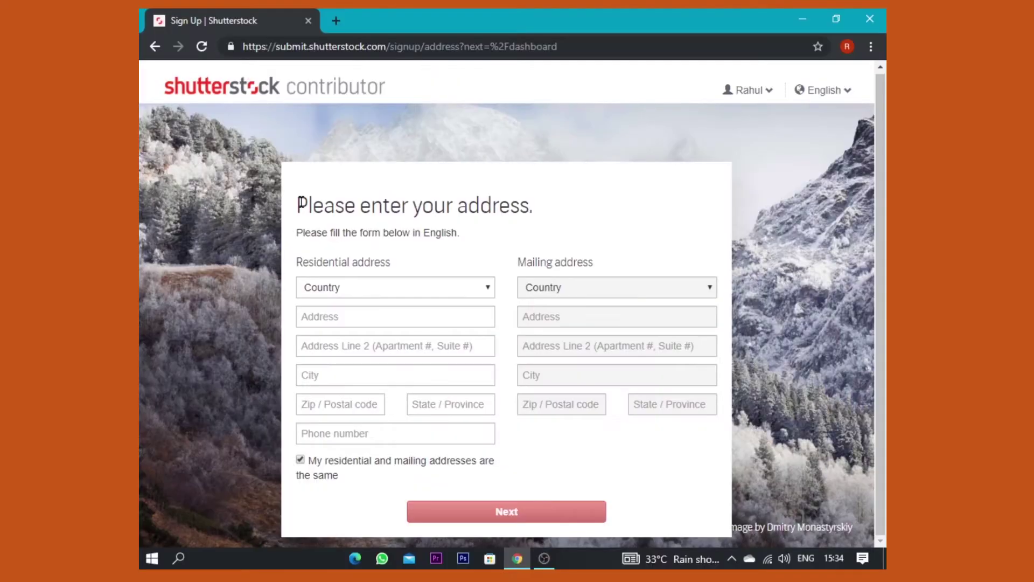
# - Check the residential and mailing address sections of the sign-up form and set the residential country to India
pyautogui.moveTo(299, 203); pyautogui.dragTo(524, 219)
pyautogui.click(792, 212)
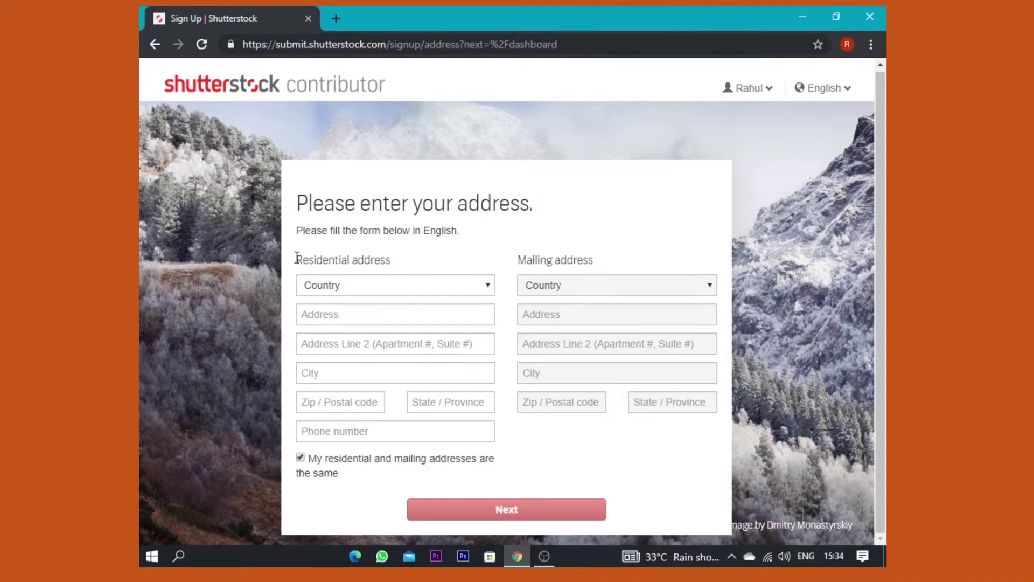
pyautogui.moveTo(296, 258); pyautogui.dragTo(387, 264)
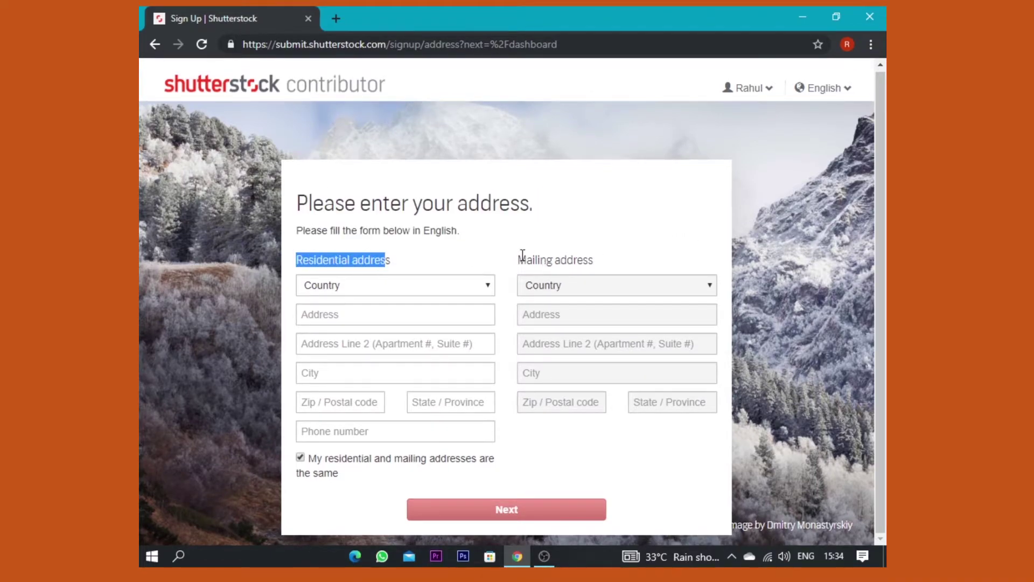
pyautogui.moveTo(516, 260); pyautogui.dragTo(569, 258)
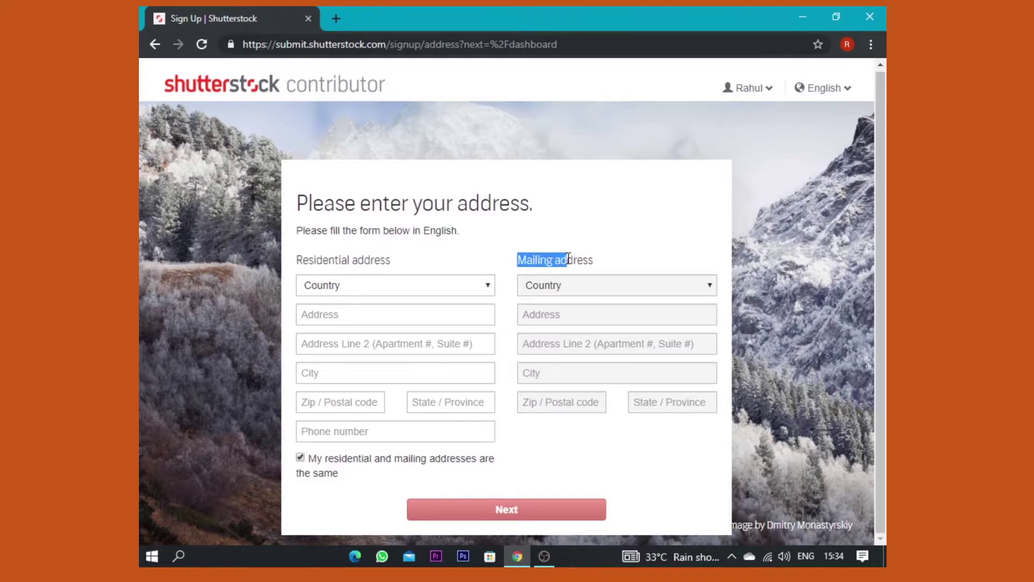
pyautogui.click(255, 264)
pyautogui.click(480, 286)
pyautogui.press('i')
pyautogui.press('n')
pyautogui.press('d')
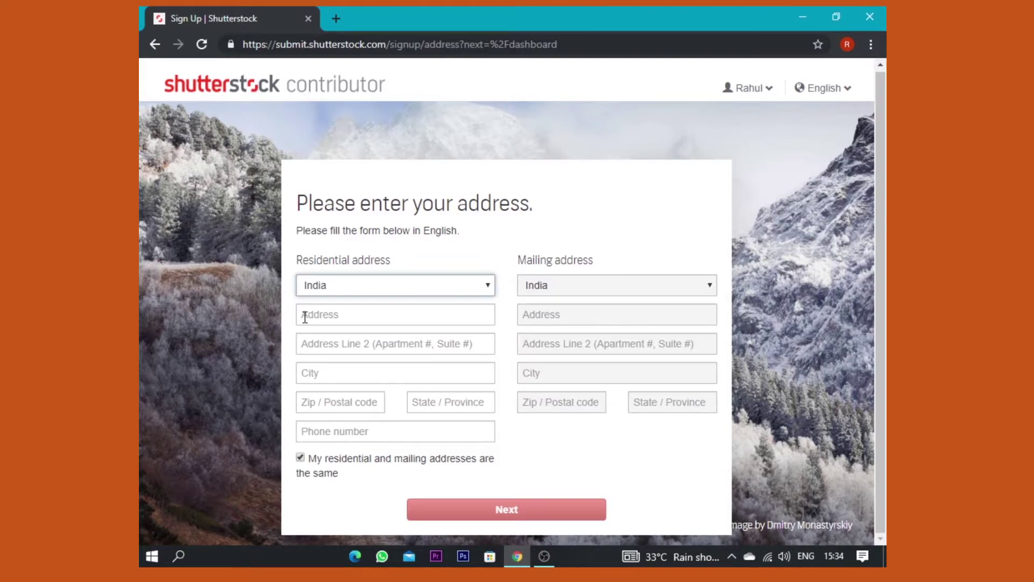
# - Complete the residential address and phone number fields and submit the address form
pyautogui.click(350, 316)
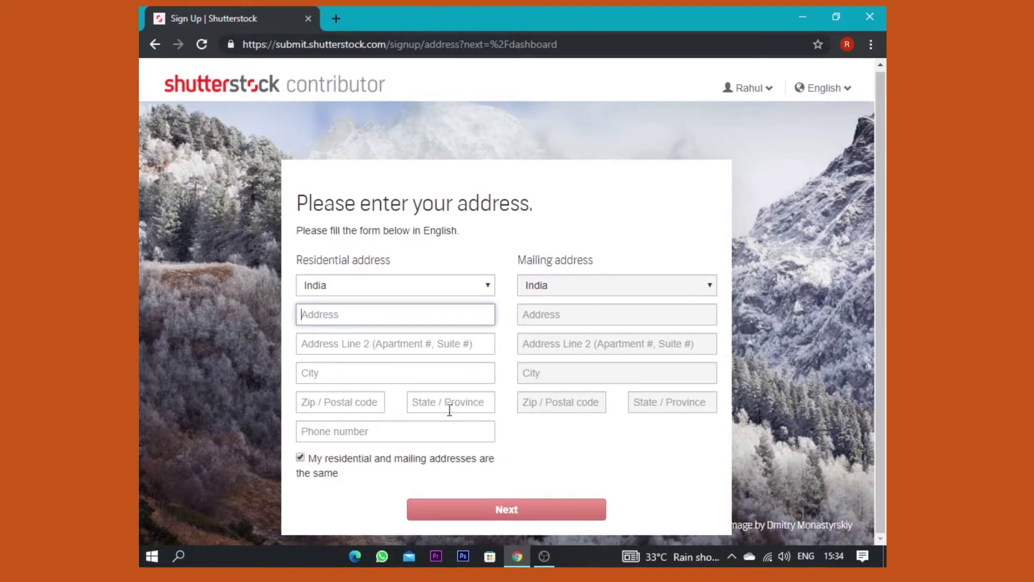
pyautogui.click(406, 433)
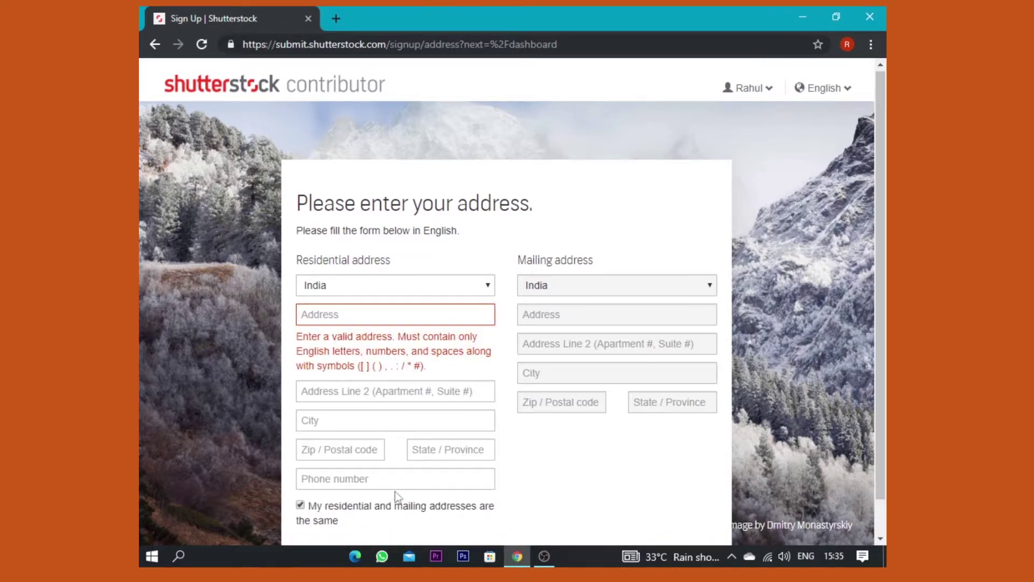
pyautogui.scroll(-1, 367, 505)
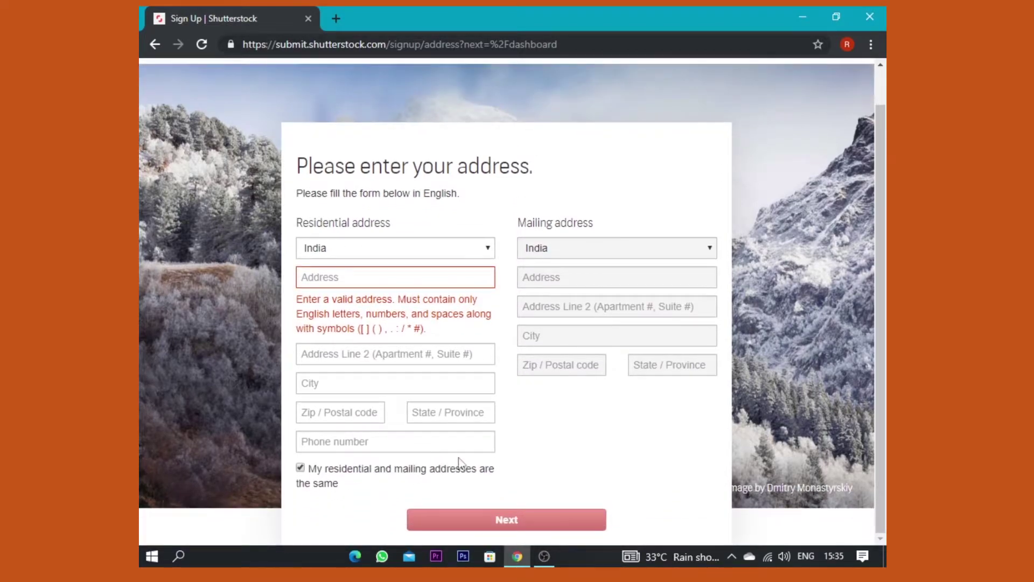
pyautogui.click(517, 521)
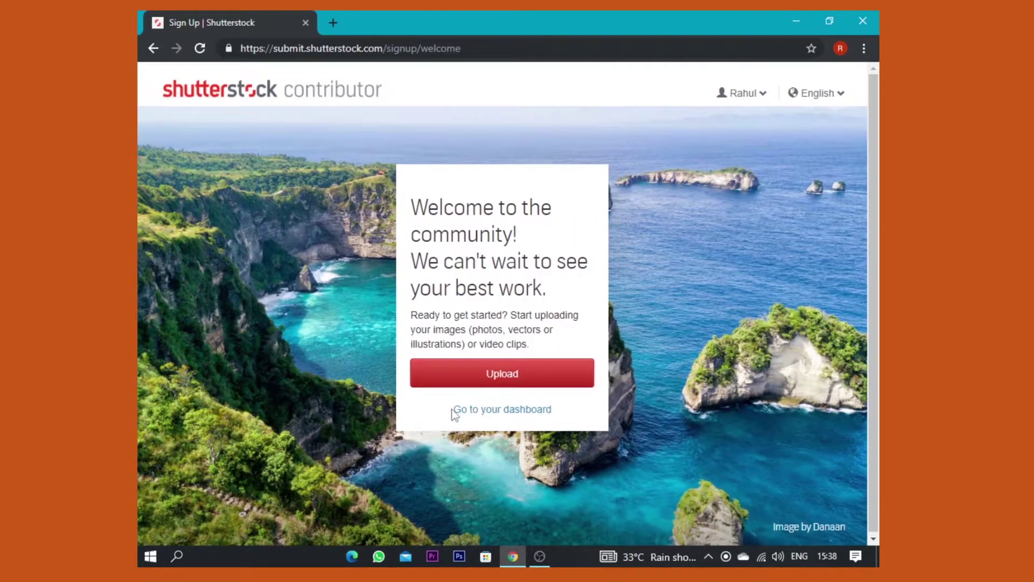
# - Open the contributor dashboard and examine its unpaid earnings, content status, latest downloads and lifetime earnings sections
pyautogui.click(506, 412)
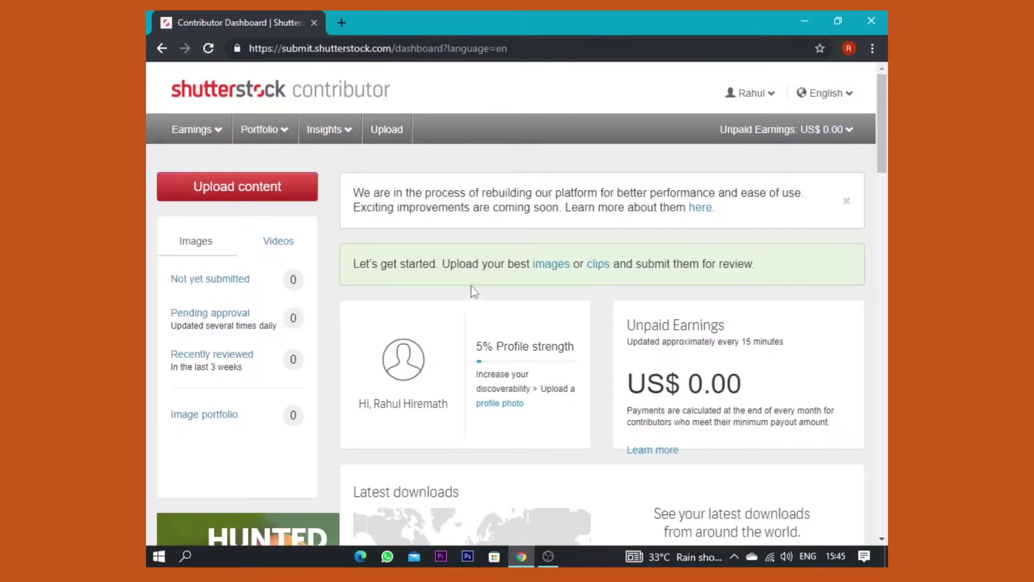
pyautogui.scroll(-5, 474, 280)
pyautogui.scroll(5, 480, 281)
pyautogui.moveTo(619, 384); pyautogui.dragTo(749, 385)
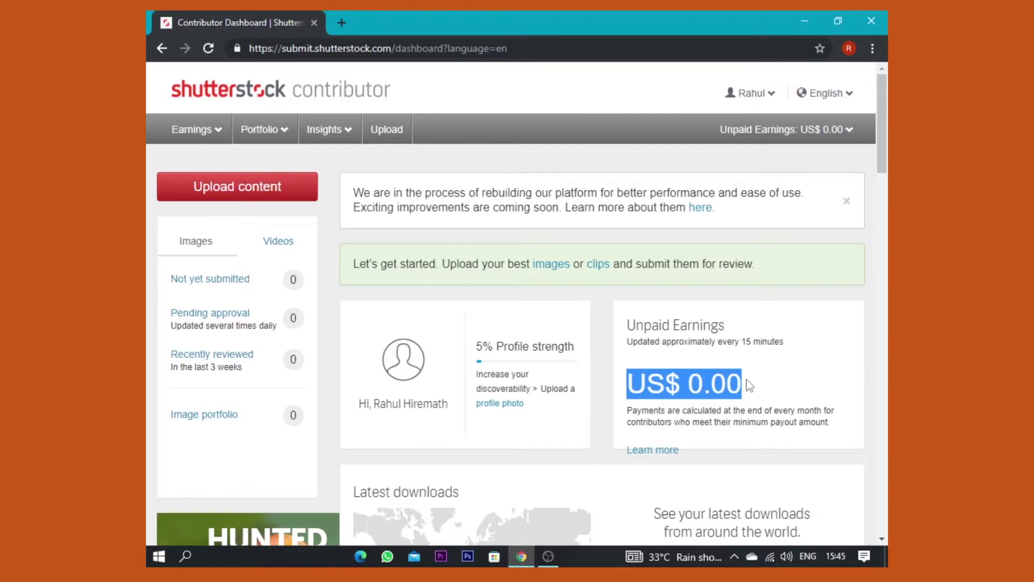
pyautogui.click(773, 379)
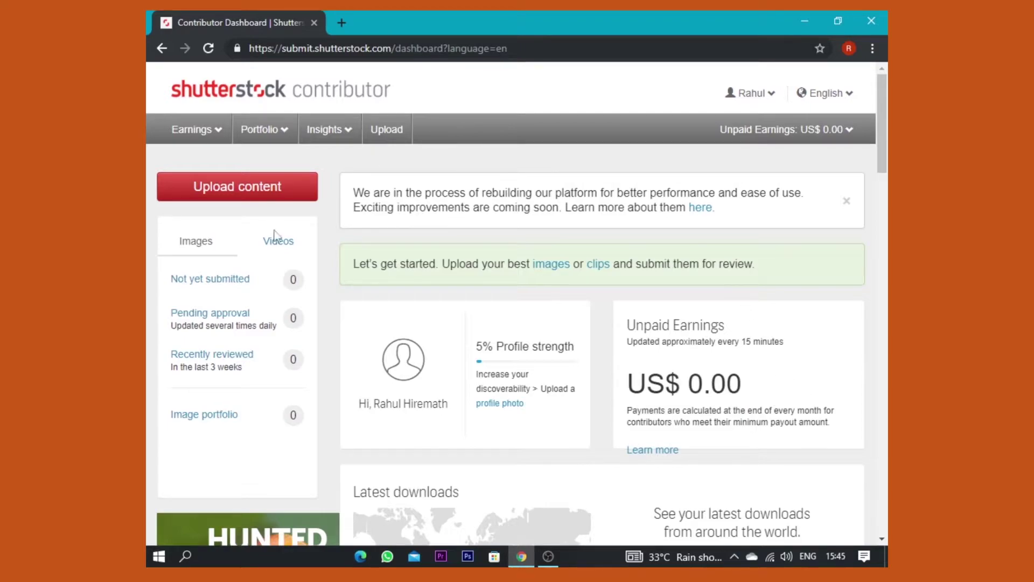
pyautogui.scroll(-12, 569, 348)
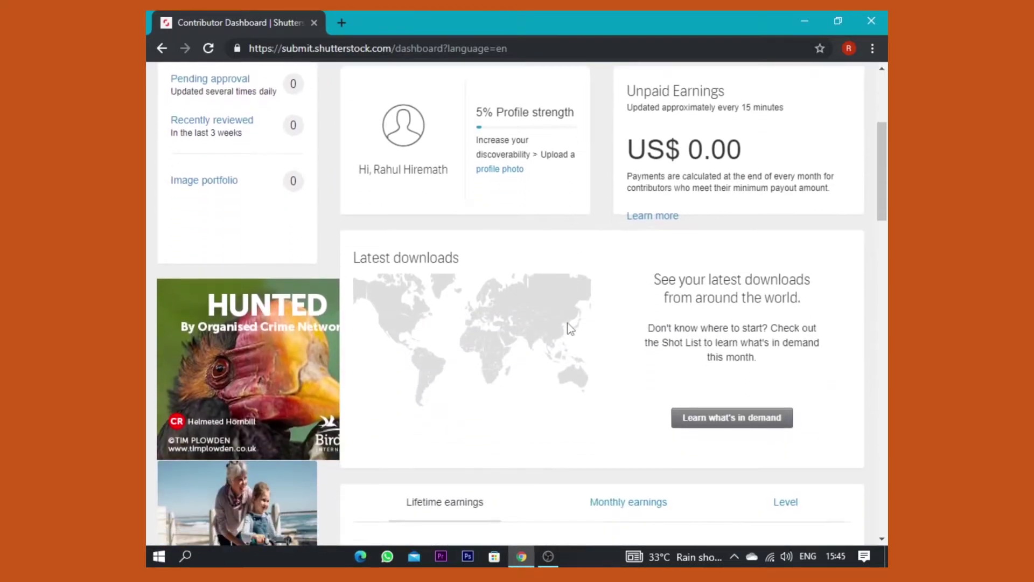
pyautogui.scroll(-5, 576, 323)
pyautogui.scroll(15, 578, 318)
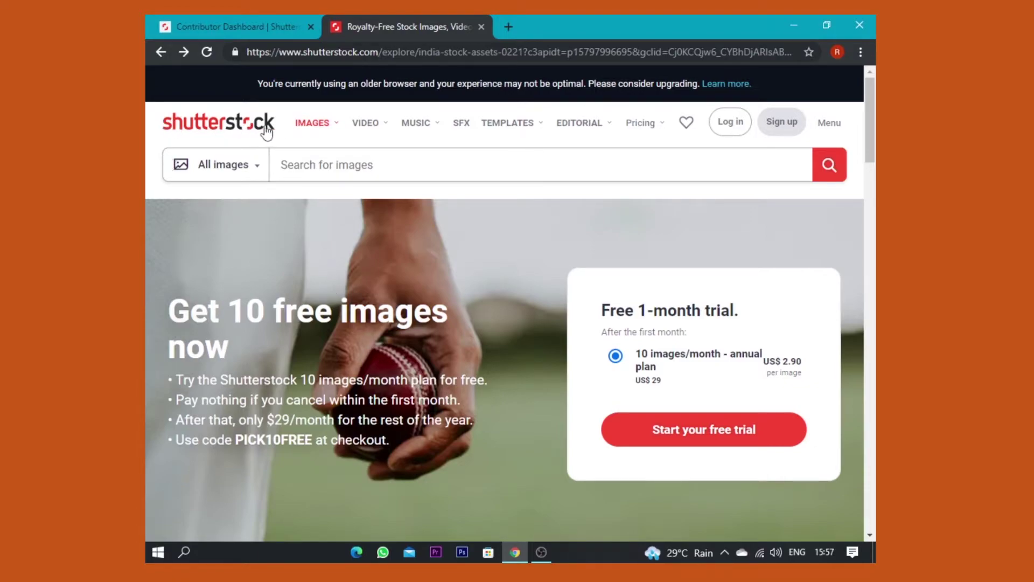
# - Revisit the contributor dashboard, then return to the Shutterstock customer site and look over its handpicked image collections
pyautogui.click(244, 24)
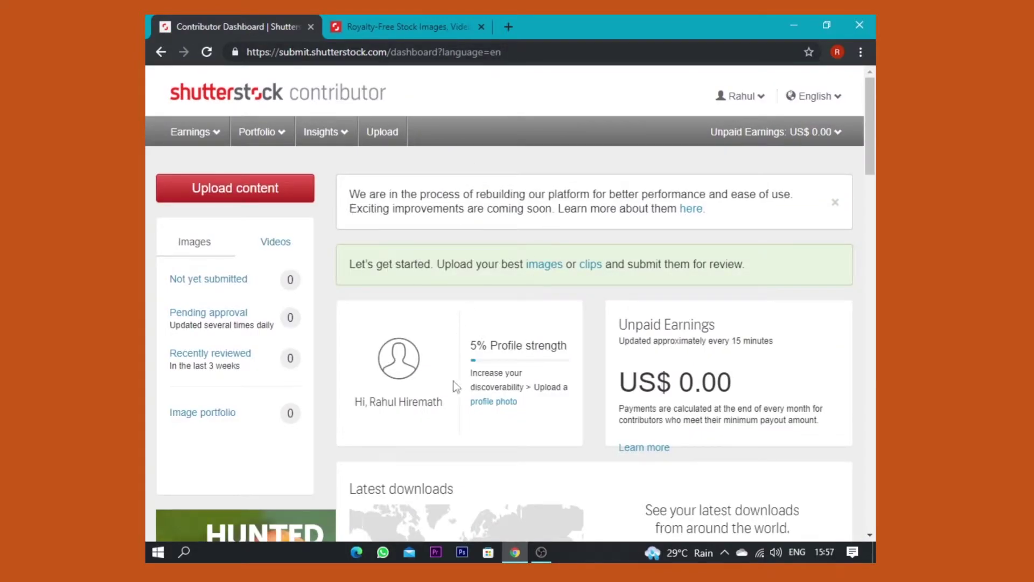
pyautogui.click(421, 28)
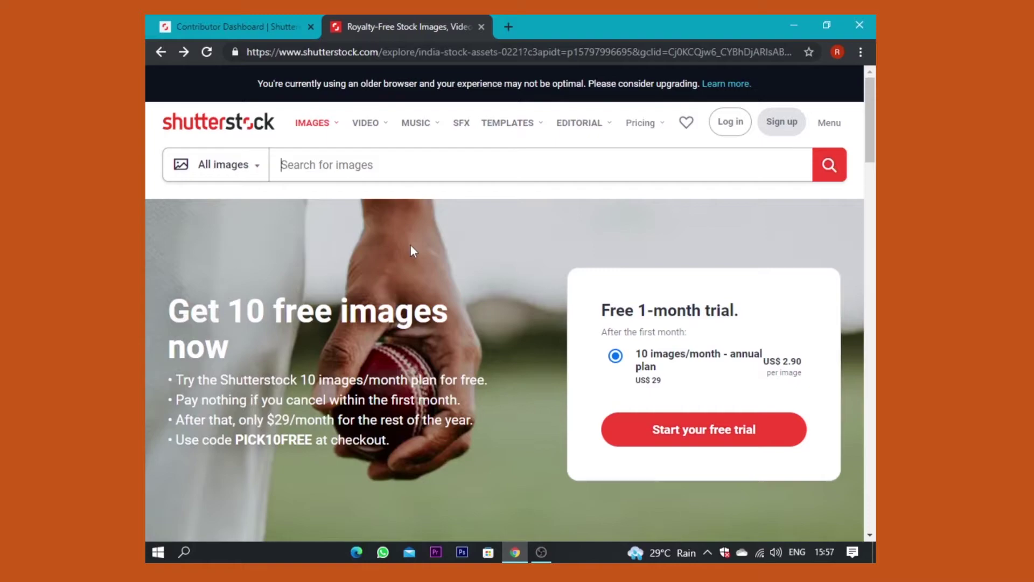
pyautogui.scroll(-5, 411, 251)
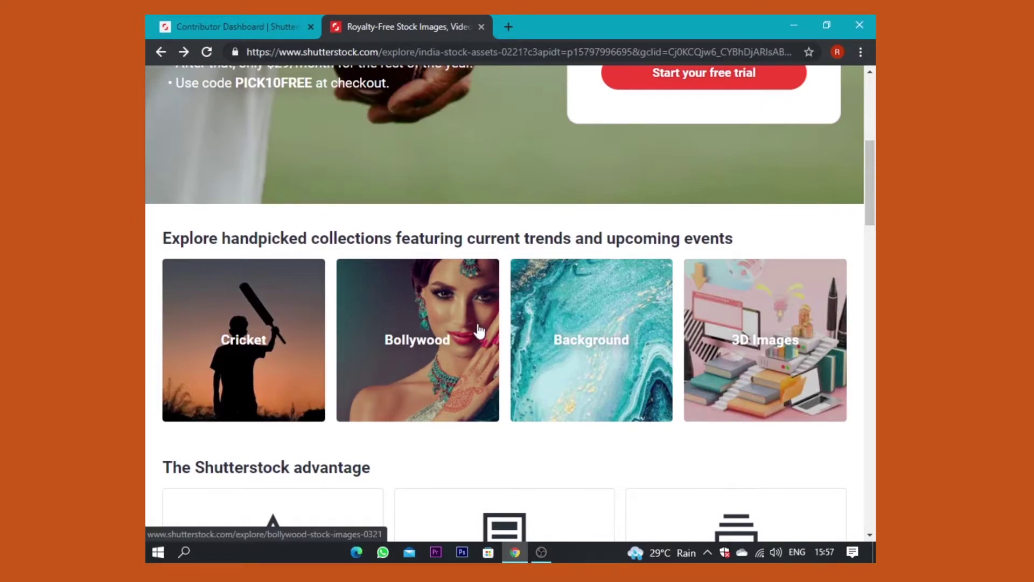
pyautogui.scroll(5, 478, 326)
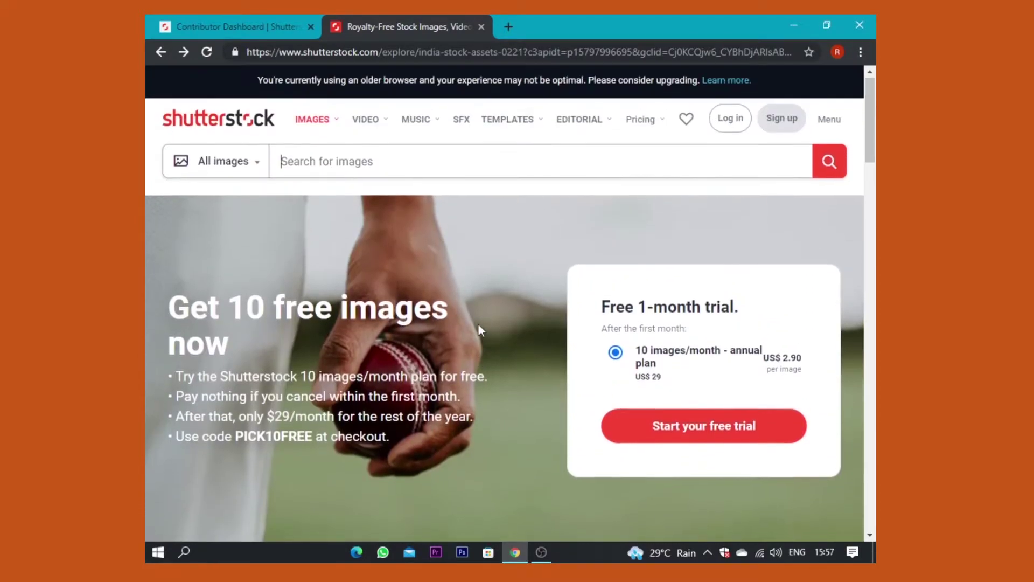
# - Search all images on the Shutterstock customer site for "nature"
pyautogui.click(345, 165)
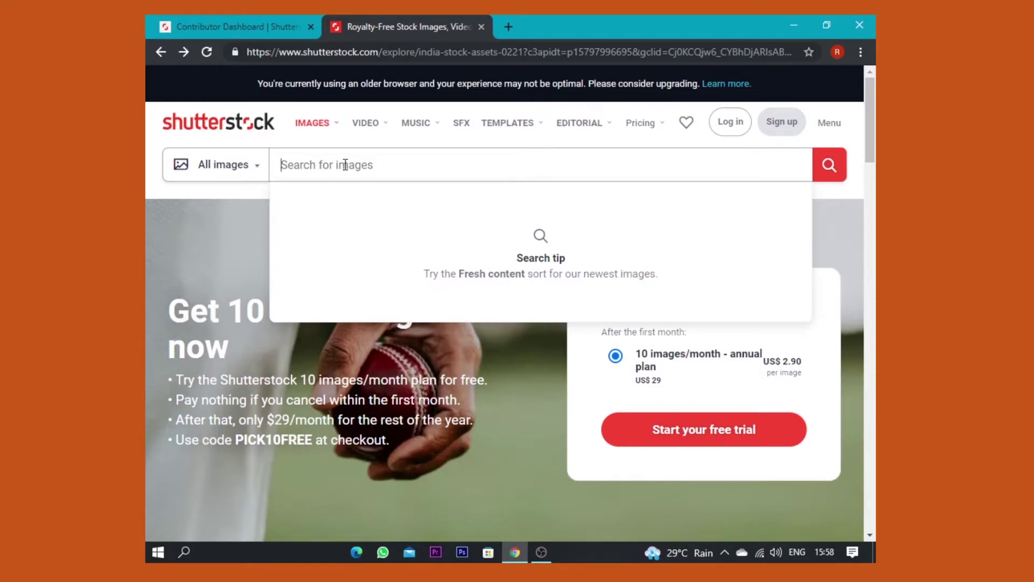
pyautogui.write('natu')
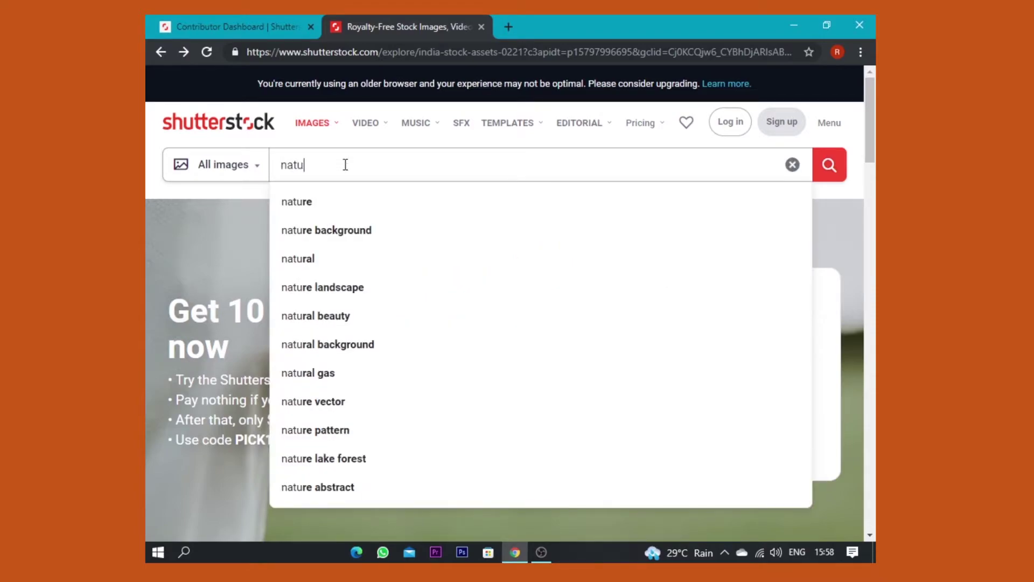
pyautogui.write('re')
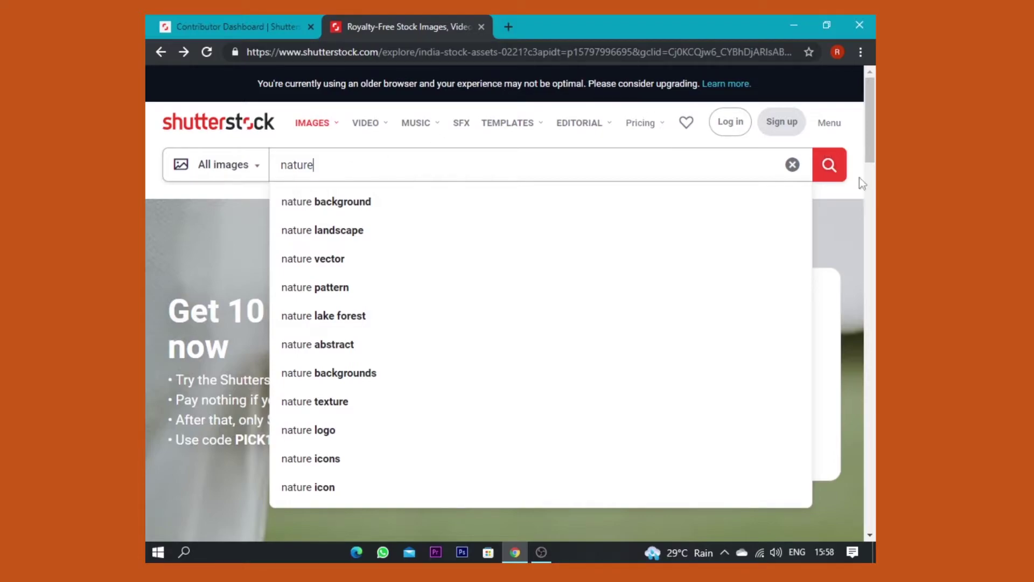
pyautogui.click(841, 167)
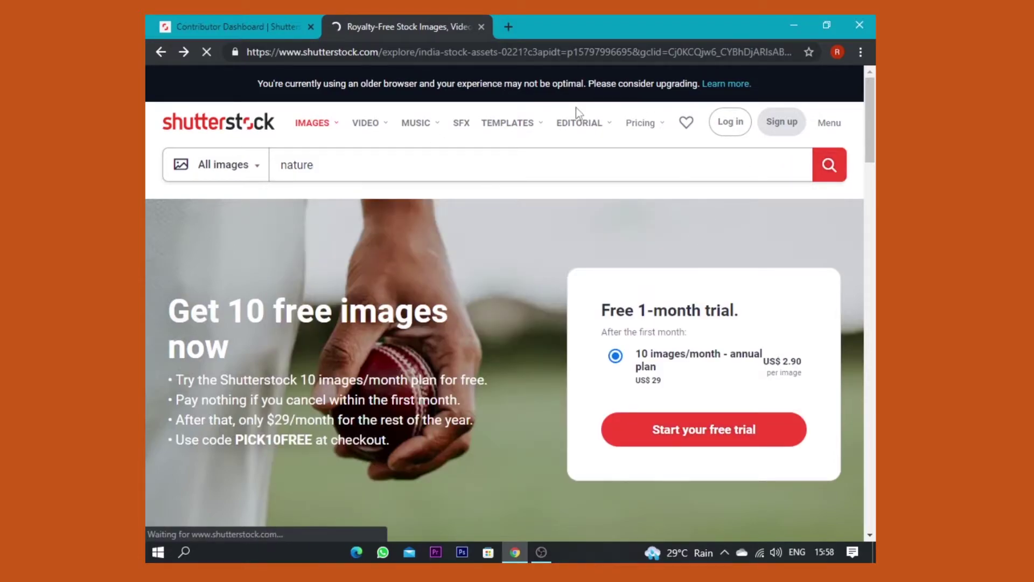
# - Look through the nature image search results on the Shutterstock customer site
pyautogui.scroll(-3, 549, 248)
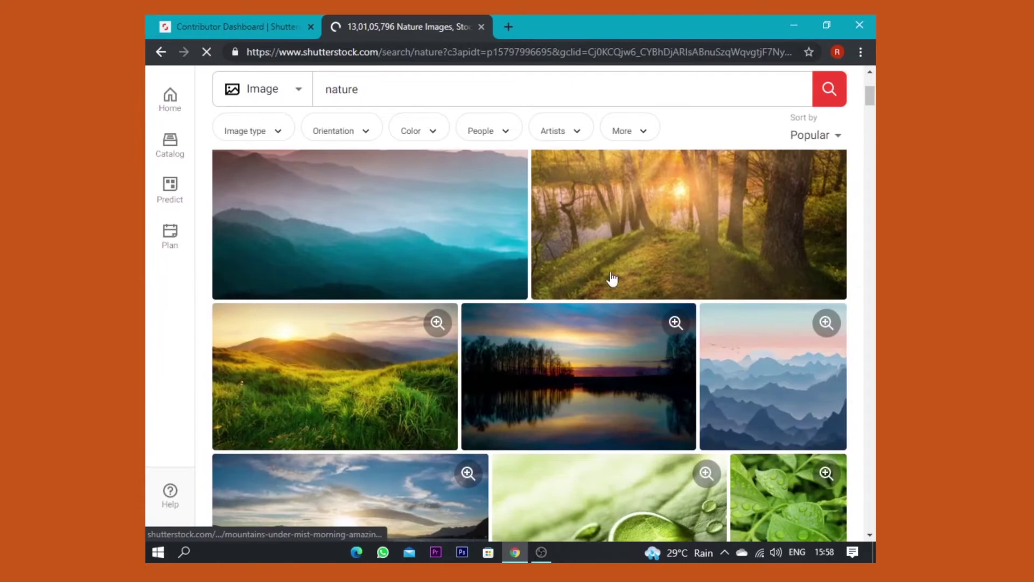
pyautogui.scroll(-2, 613, 282)
pyautogui.scroll(-2, 547, 294)
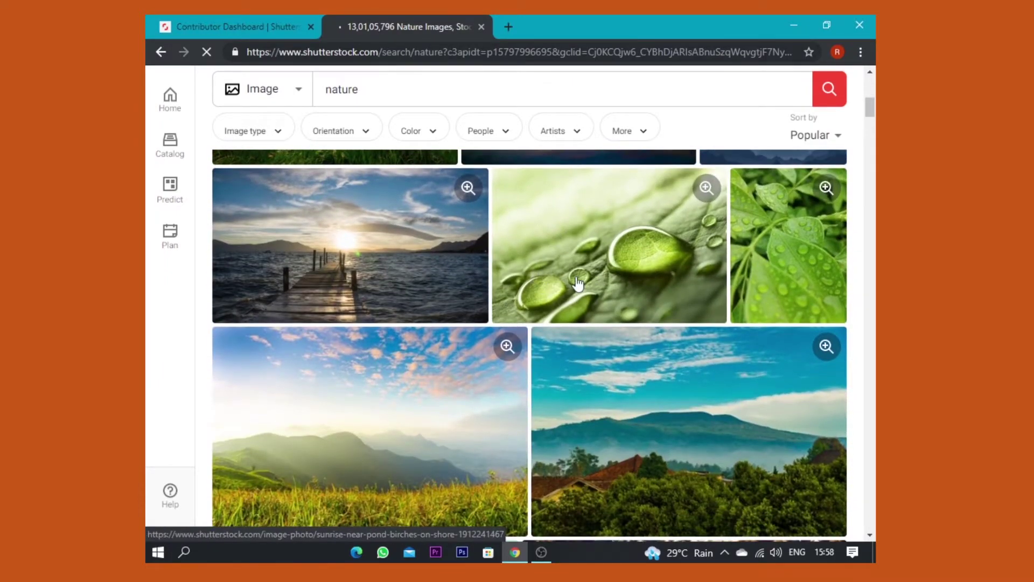
pyautogui.scroll(-6, 562, 294)
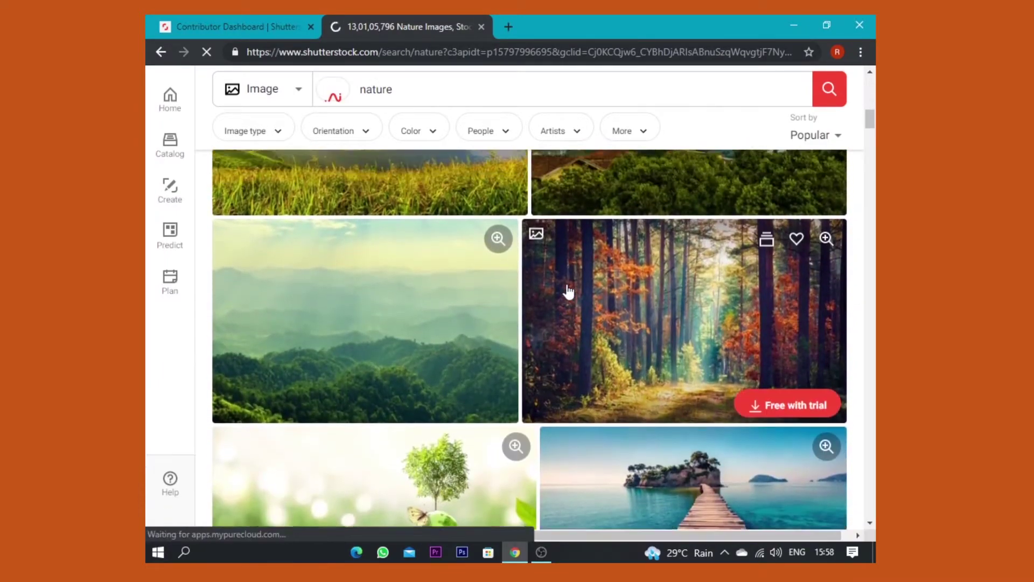
pyautogui.scroll(-6, 569, 291)
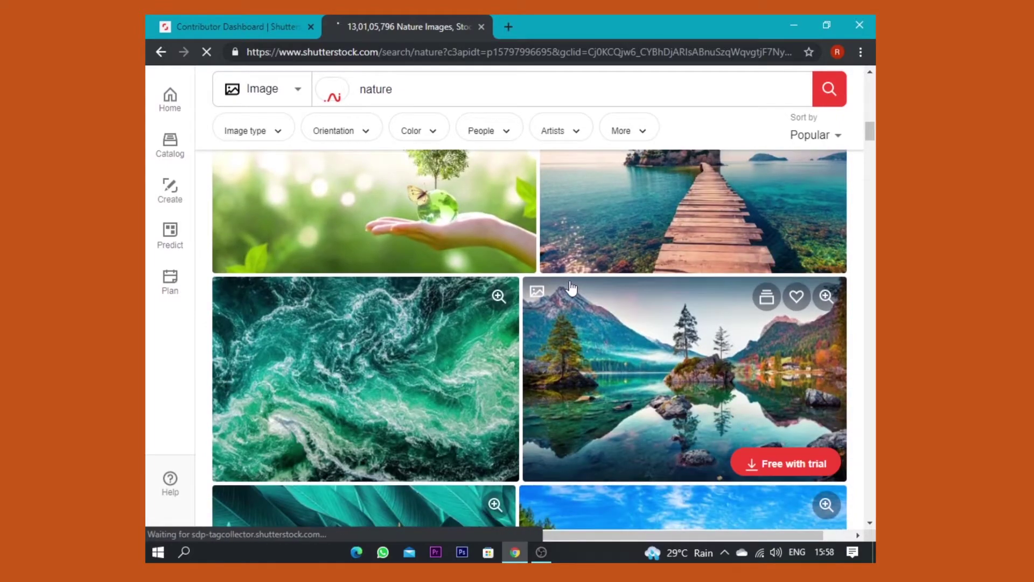
pyautogui.scroll(12, 572, 288)
pyautogui.scroll(3, 571, 286)
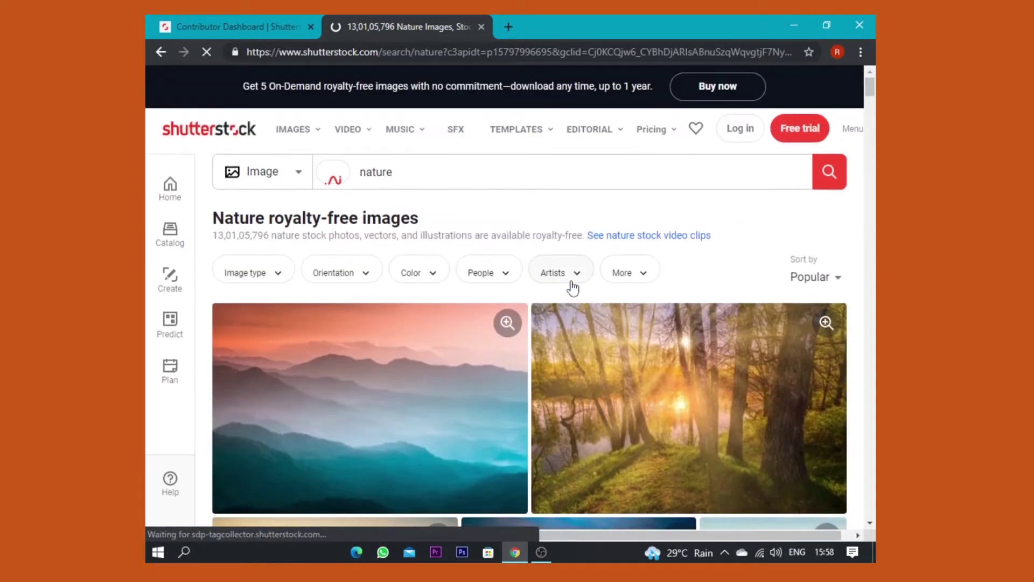
# - Replace the nature search with a new image search for "thumbnails", picked from the suggestions
pyautogui.click(437, 172)
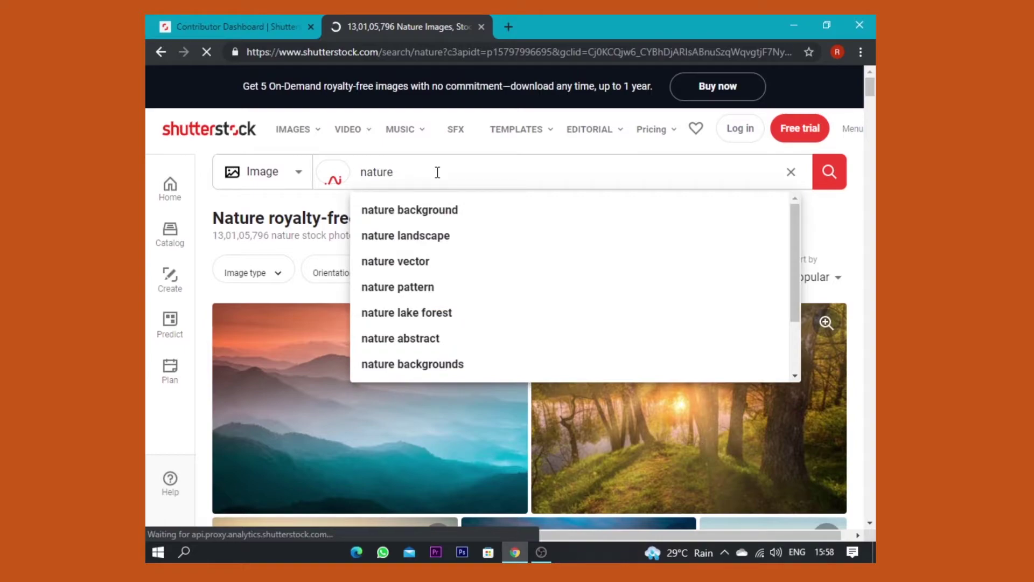
pyautogui.press('BackSpace')
pyautogui.press('BackSpace')
pyautogui.press('BackSpace')
pyautogui.press('BackSpace')
pyautogui.press('BackSpace')
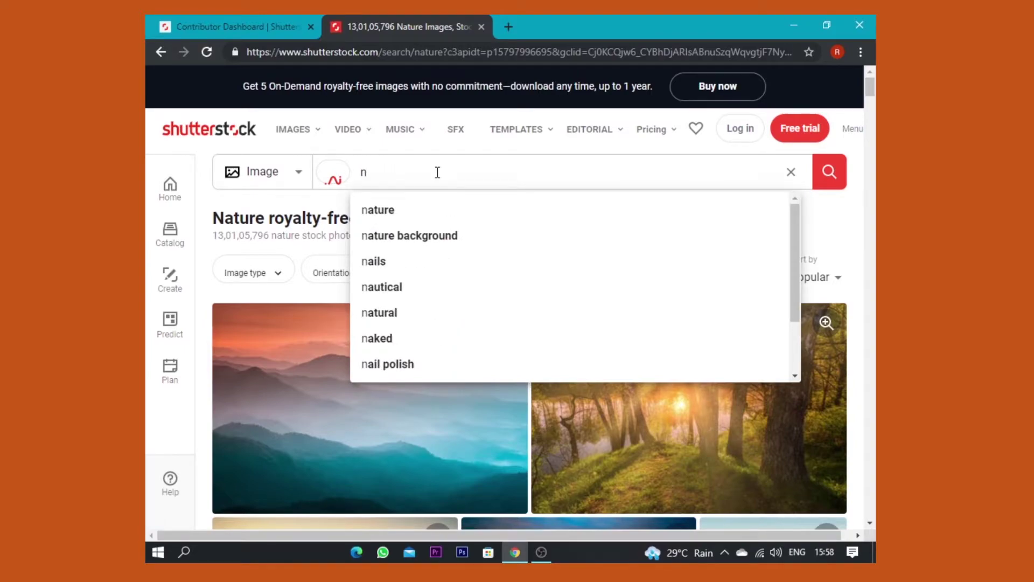
pyautogui.press('BackSpace')
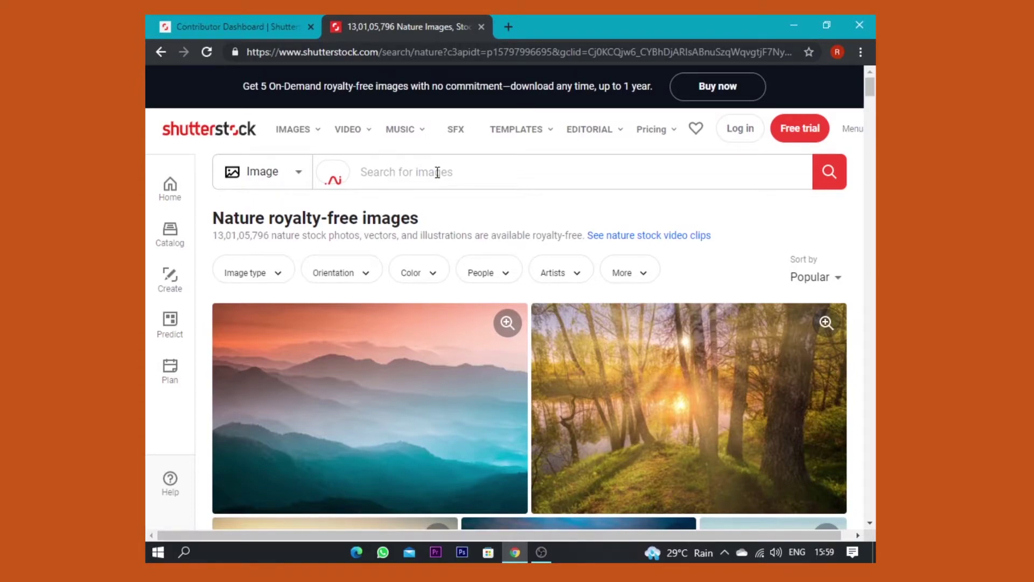
pyautogui.write('thumb')
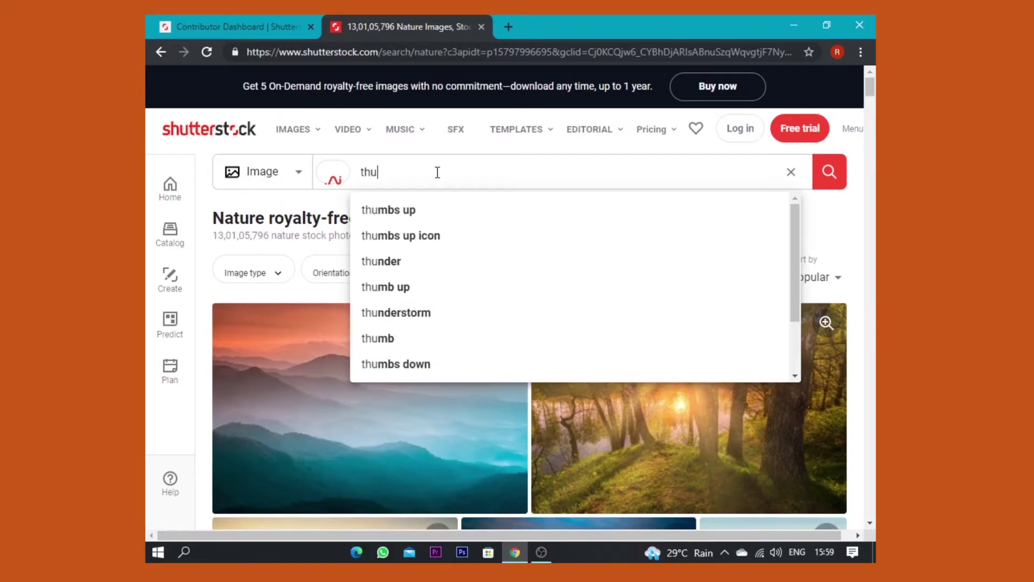
pyautogui.write('nail')
pyautogui.click(407, 212)
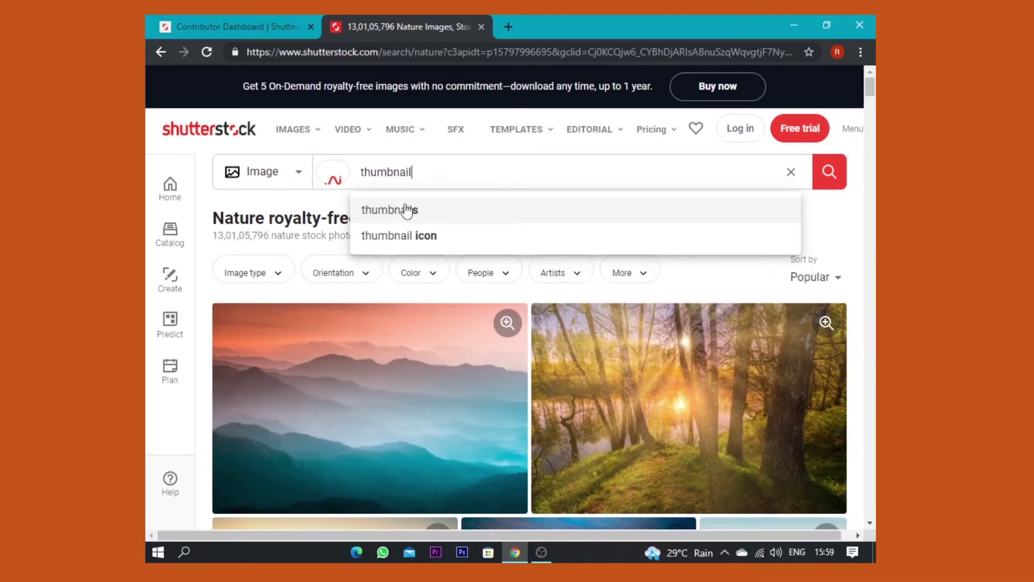
# - Look through the video thumbnail and web banner designs in the thumbnails search results
pyautogui.scroll(-2, 506, 409)
pyautogui.scroll(-7, 507, 401)
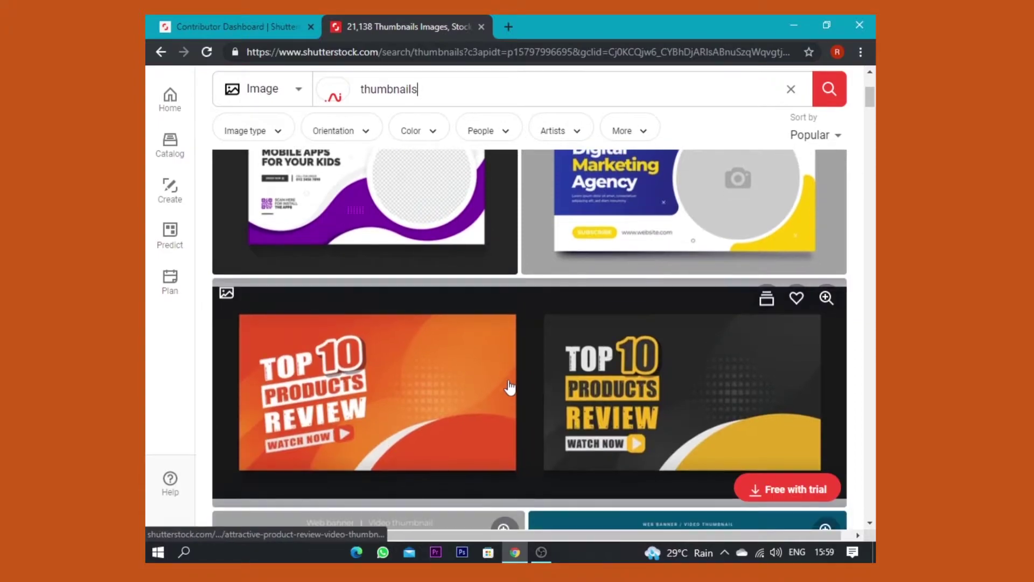
pyautogui.scroll(-8, 510, 389)
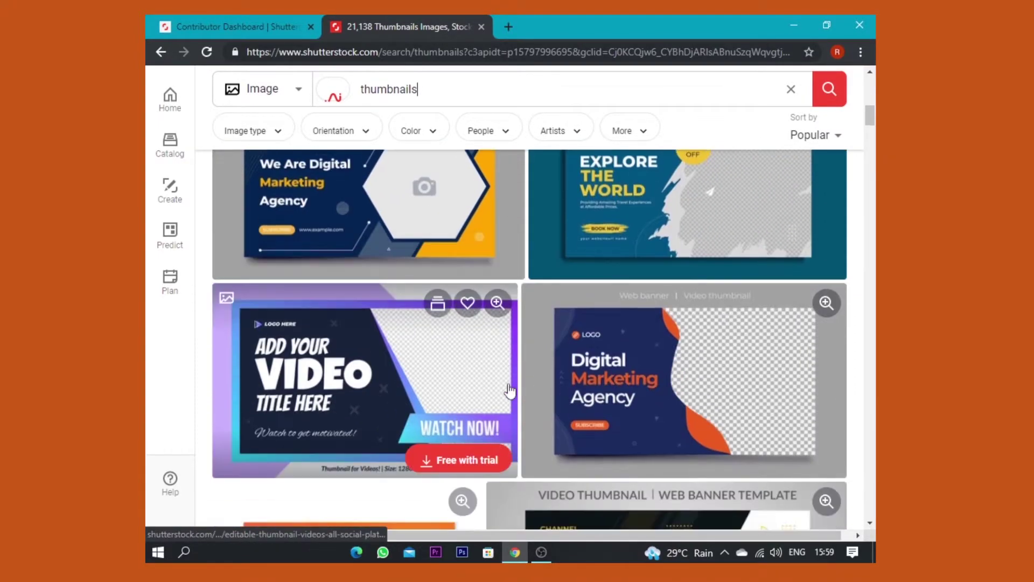
pyautogui.scroll(-10, 511, 389)
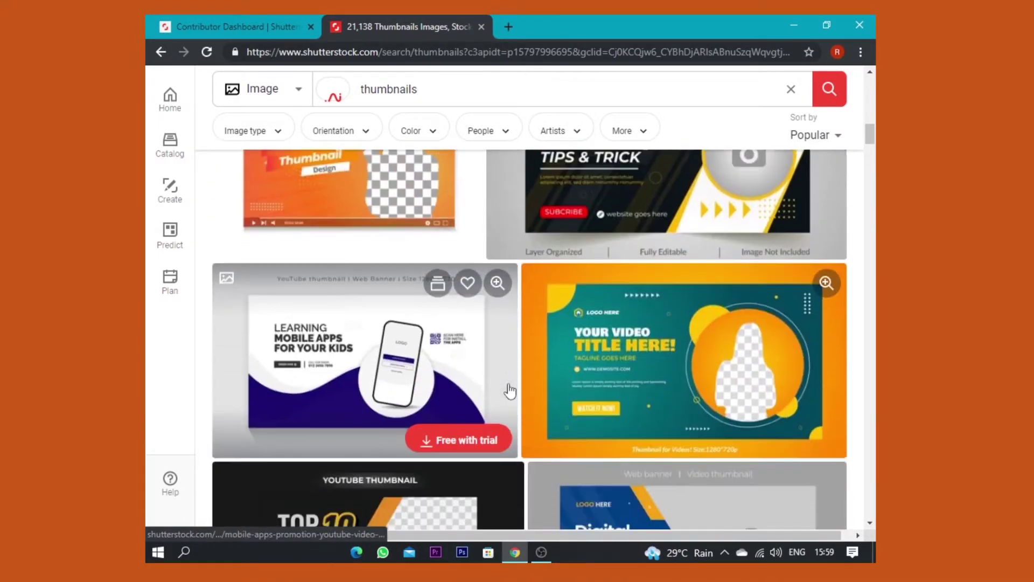
pyautogui.scroll(-8, 510, 389)
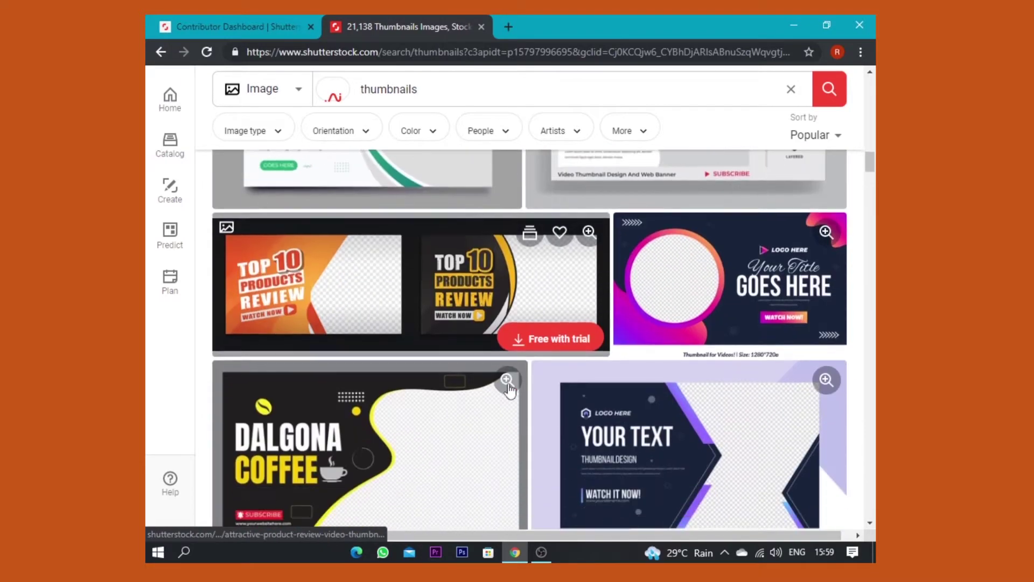
pyautogui.scroll(3, 510, 389)
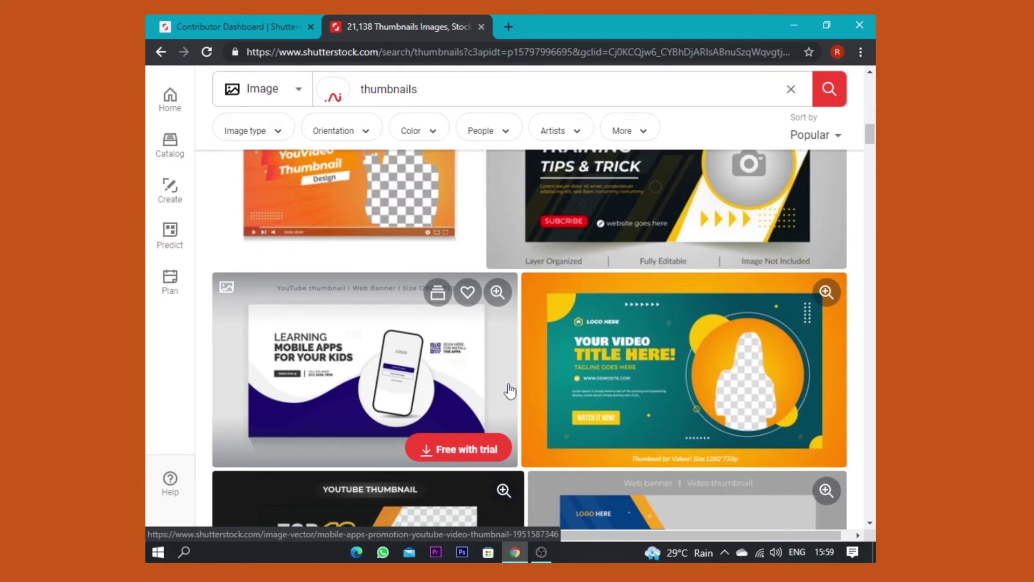
pyautogui.scroll(10, 510, 389)
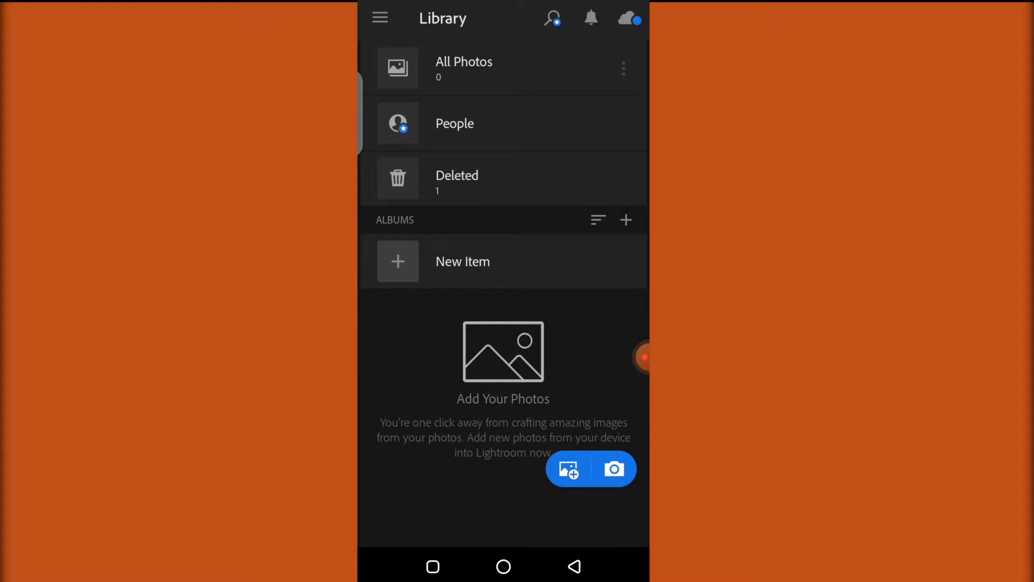
# - Switch to Lightroom, import the less vivid pink flower photo from the Camera folder and open it for editing
pyautogui.click(569, 468)
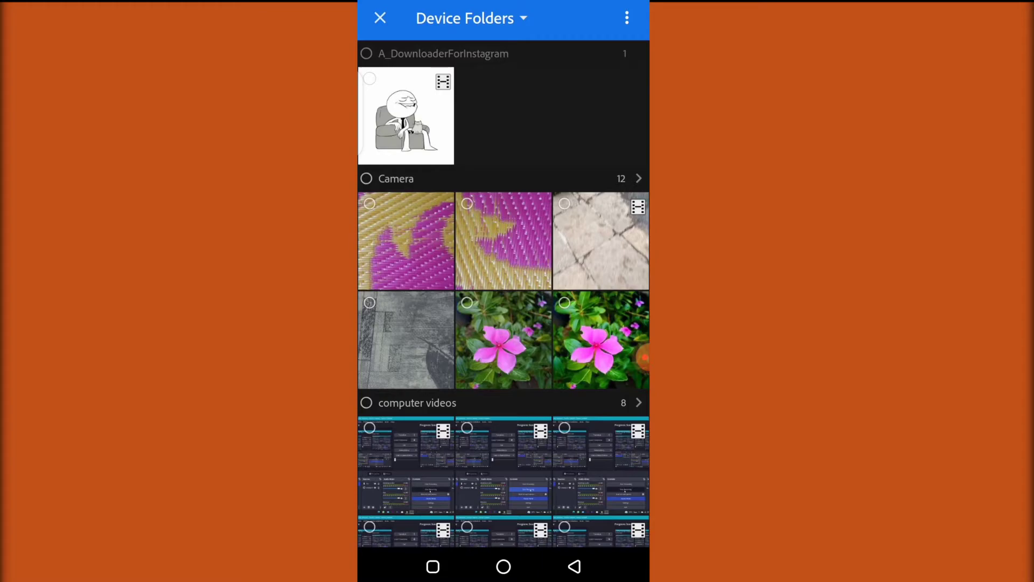
pyautogui.click(503, 339)
pyautogui.click(603, 524)
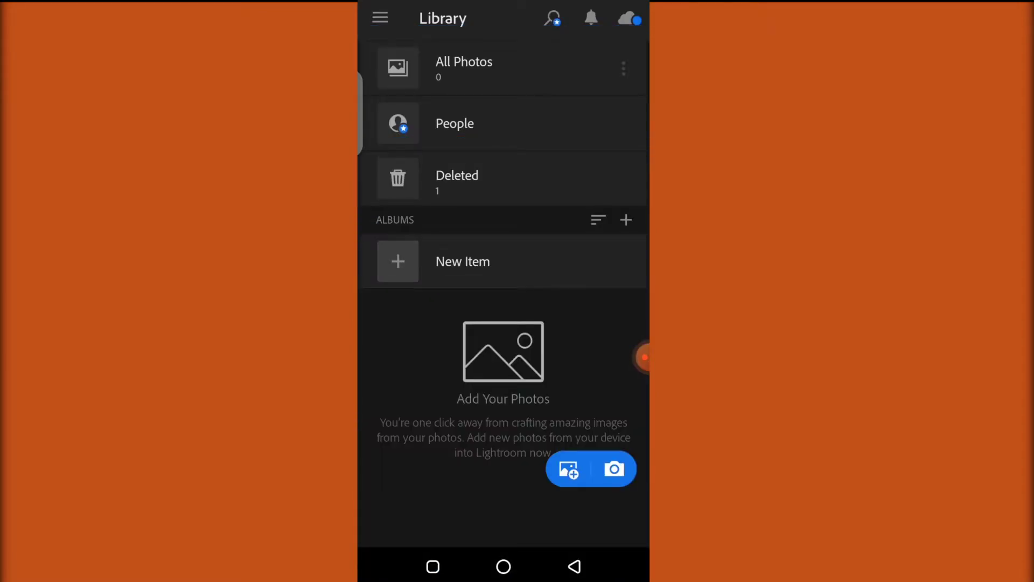
pyautogui.click(463, 67)
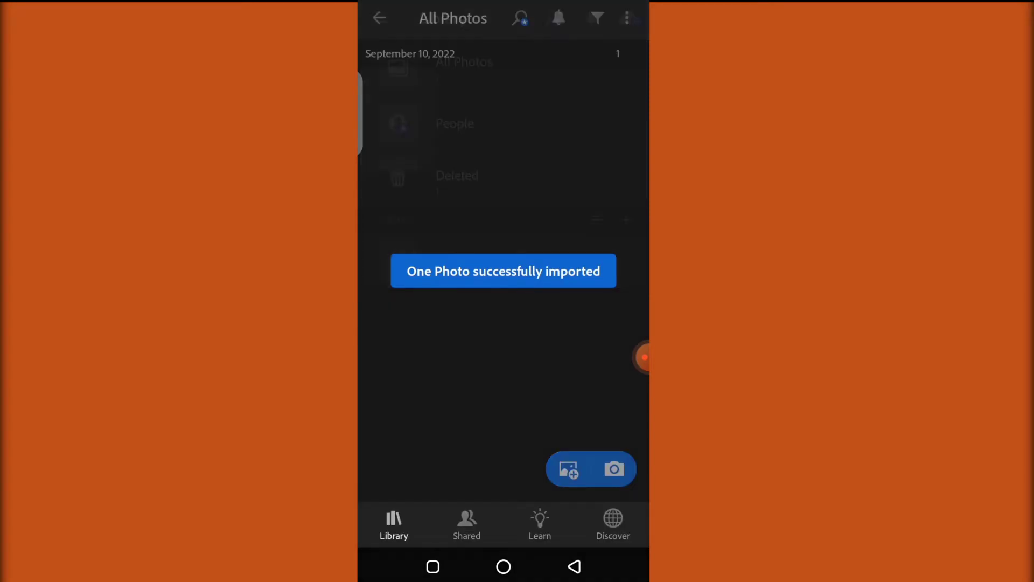
pyautogui.click(397, 118)
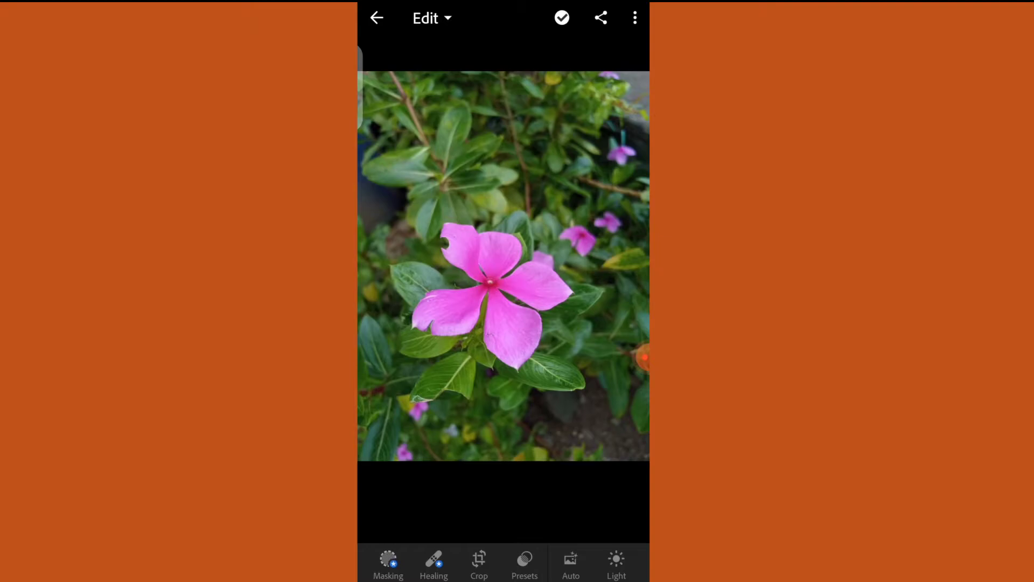
# - Increase the contrast of the flower photo moderately in the light adjustments
pyautogui.hscroll(2, 504, 562)
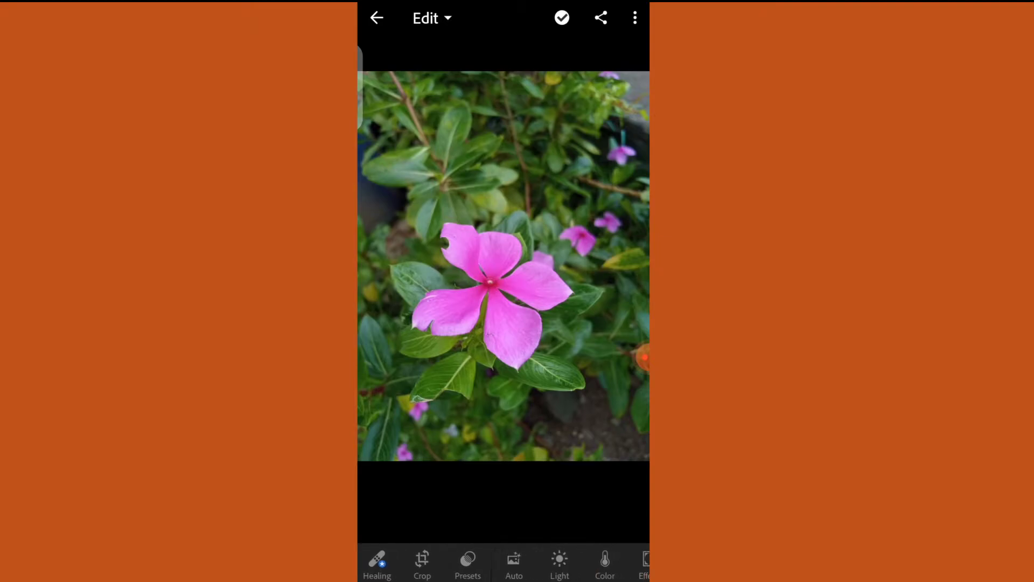
pyautogui.click(559, 563)
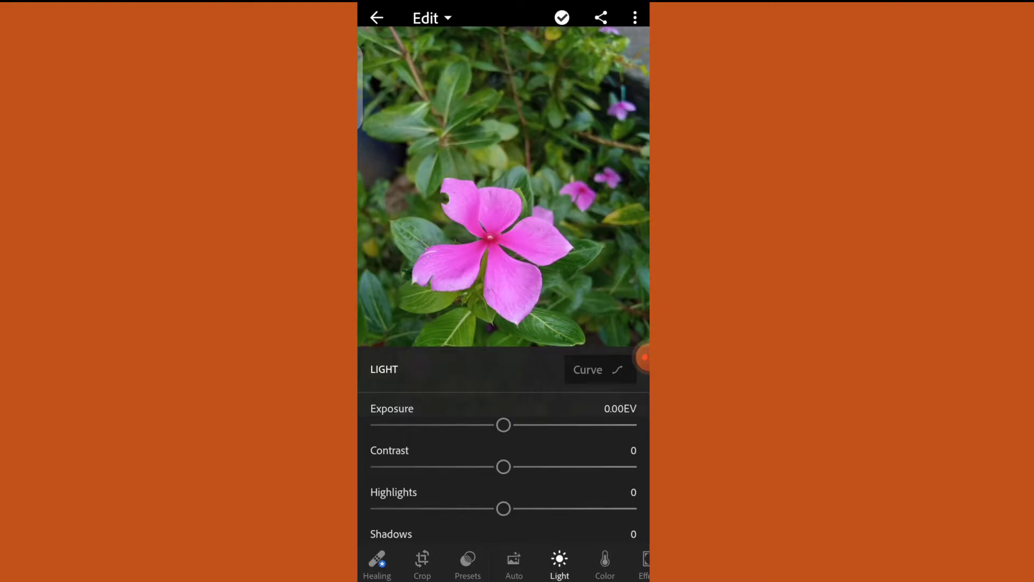
pyautogui.moveTo(503, 425); pyautogui.dragTo(550, 414)
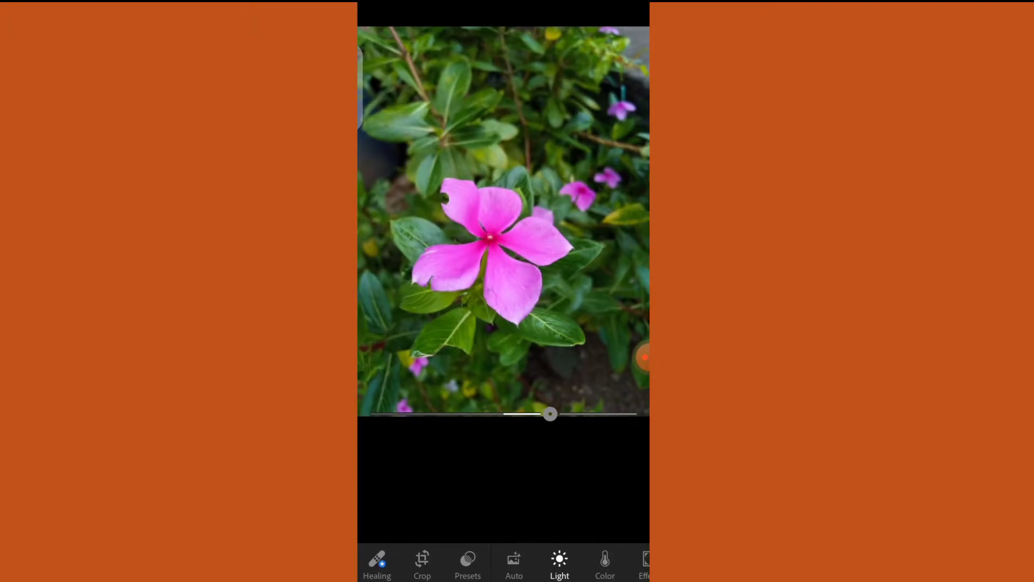
pyautogui.scroll(-2, 504, 445)
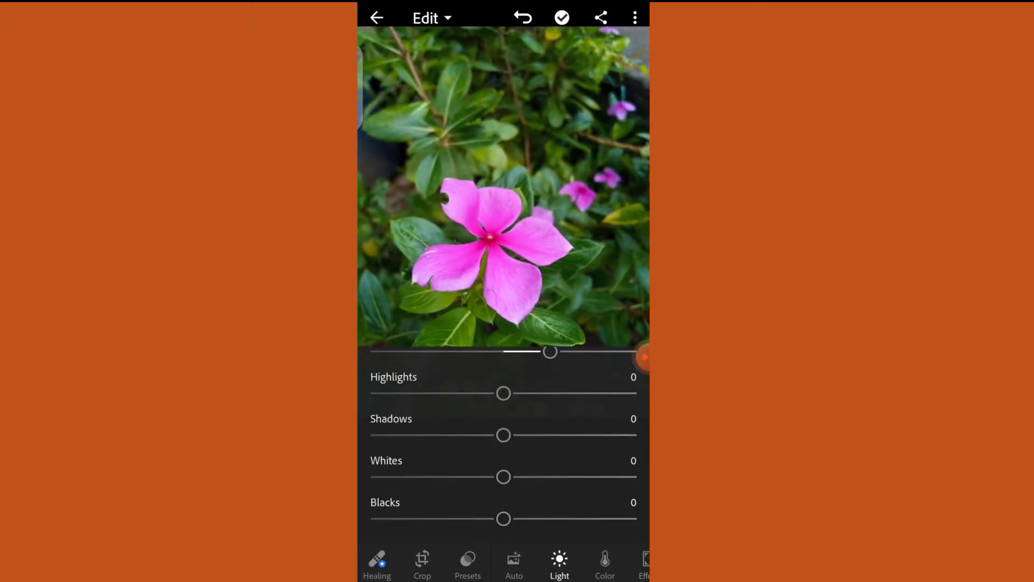
# - Set the flower photo's shadows to -17, whites to 3 and blacks to -16
pyautogui.moveTo(504, 435); pyautogui.dragTo(480, 435)
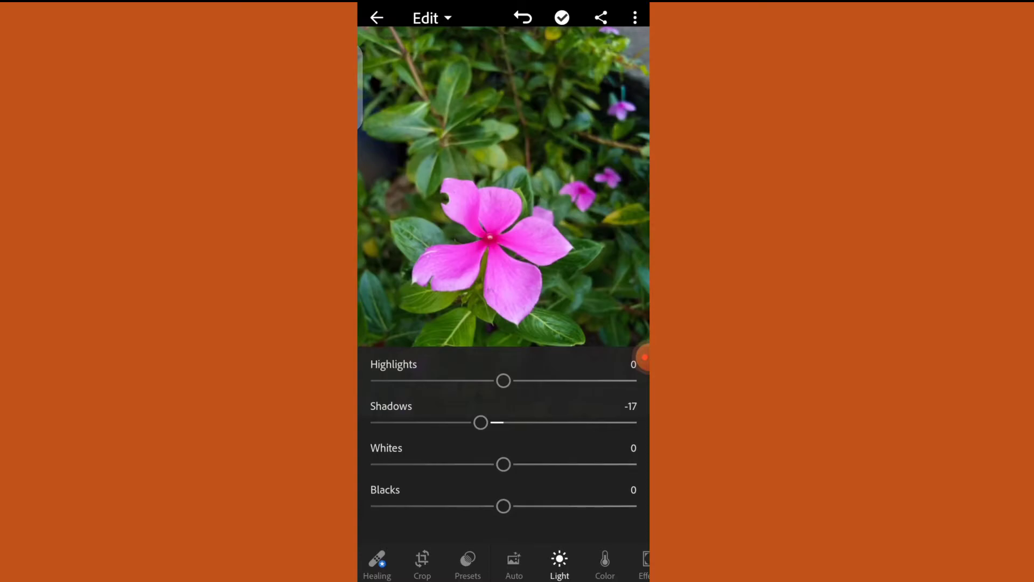
pyautogui.moveTo(504, 464)
pyautogui.mouseDown()
pyautogui.moveTo(536, 464)
pyautogui.moveTo(475, 464)
pyautogui.moveTo(508, 464)
pyautogui.mouseUp()
pyautogui.moveTo(503, 505); pyautogui.dragTo(482, 506)
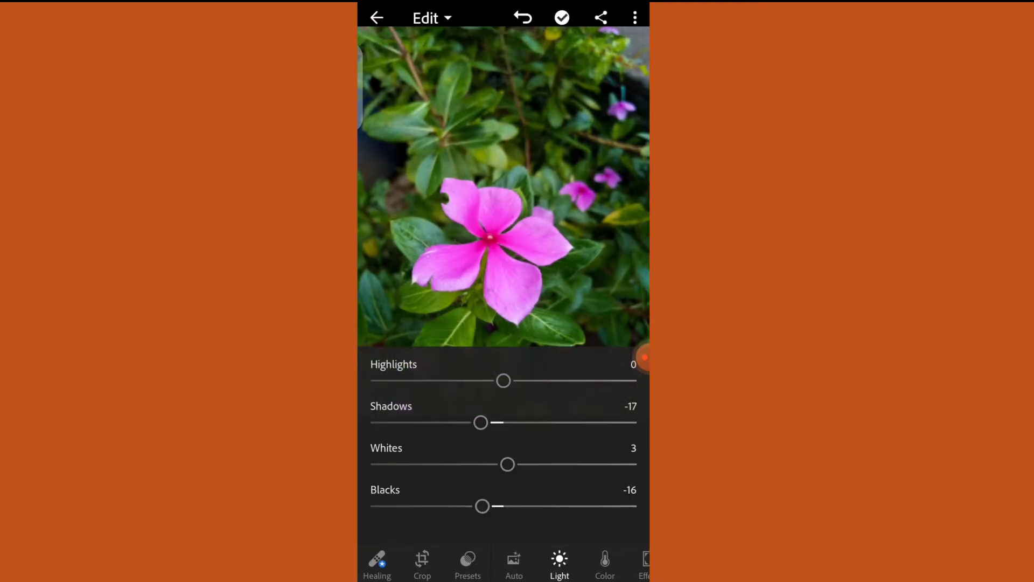
# - Raise the flower photo's color saturation to 28
pyautogui.click(605, 565)
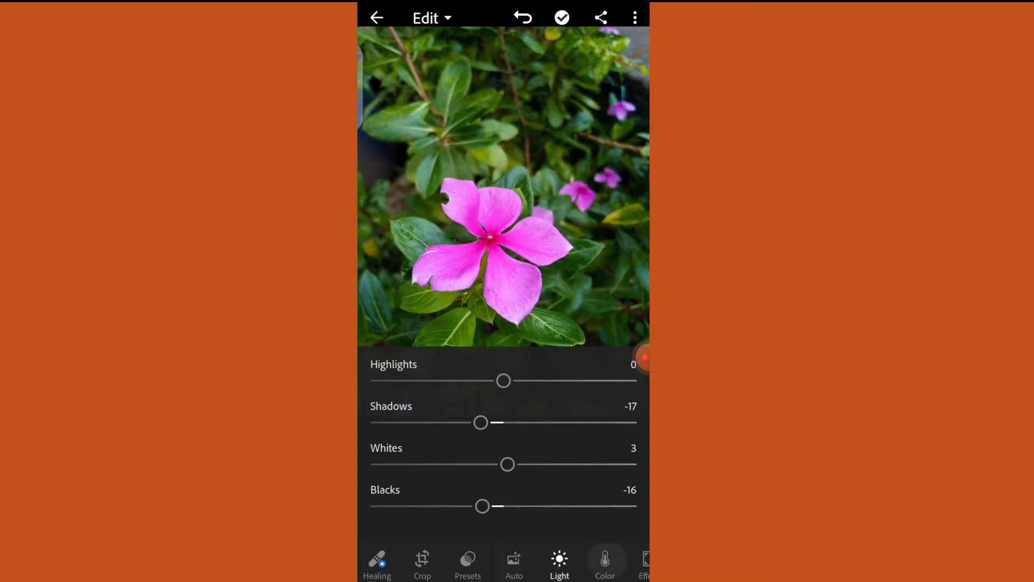
pyautogui.scroll(-3, 504, 458)
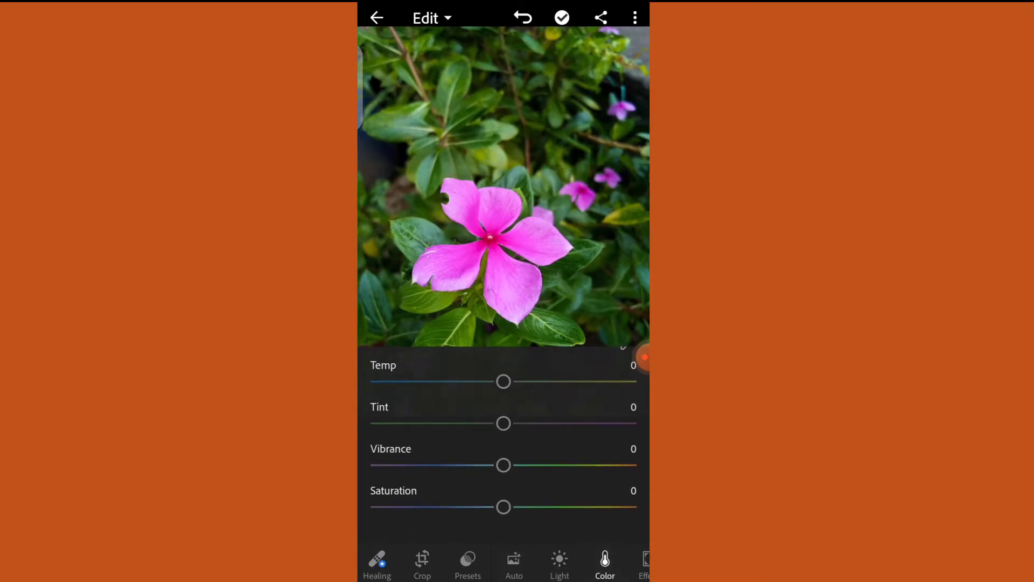
pyautogui.moveTo(504, 507); pyautogui.dragTo(540, 507)
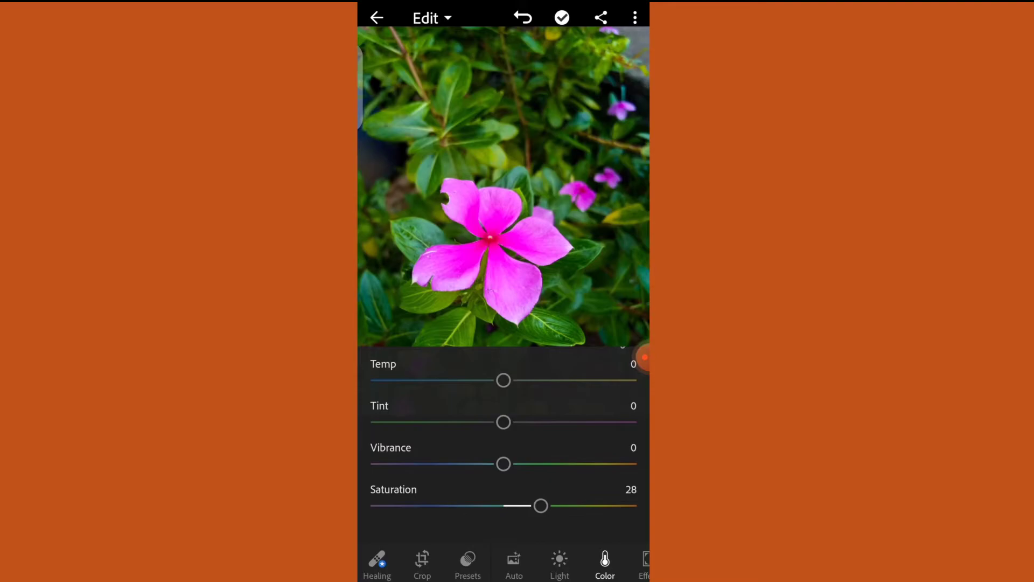
# - Adjust the flower photo's effects to texture 7, clarity 44 and vignette -10
pyautogui.moveTo(566, 563); pyautogui.dragTo(509, 563)
pyautogui.click(594, 562)
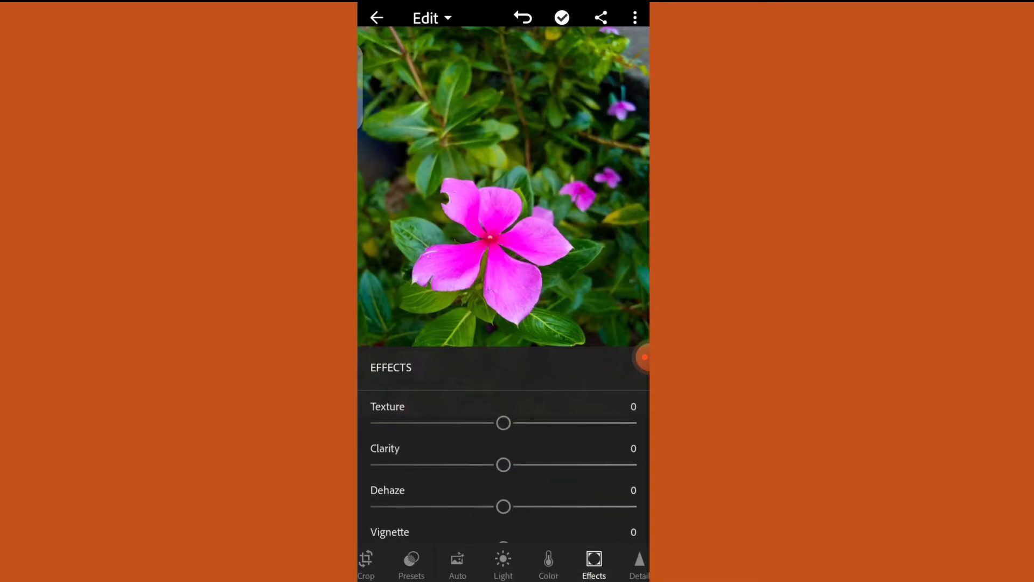
pyautogui.moveTo(504, 425)
pyautogui.mouseDown()
pyautogui.moveTo(611, 424)
pyautogui.moveTo(499, 424)
pyautogui.moveTo(527, 424)
pyautogui.moveTo(513, 424)
pyautogui.mouseUp()
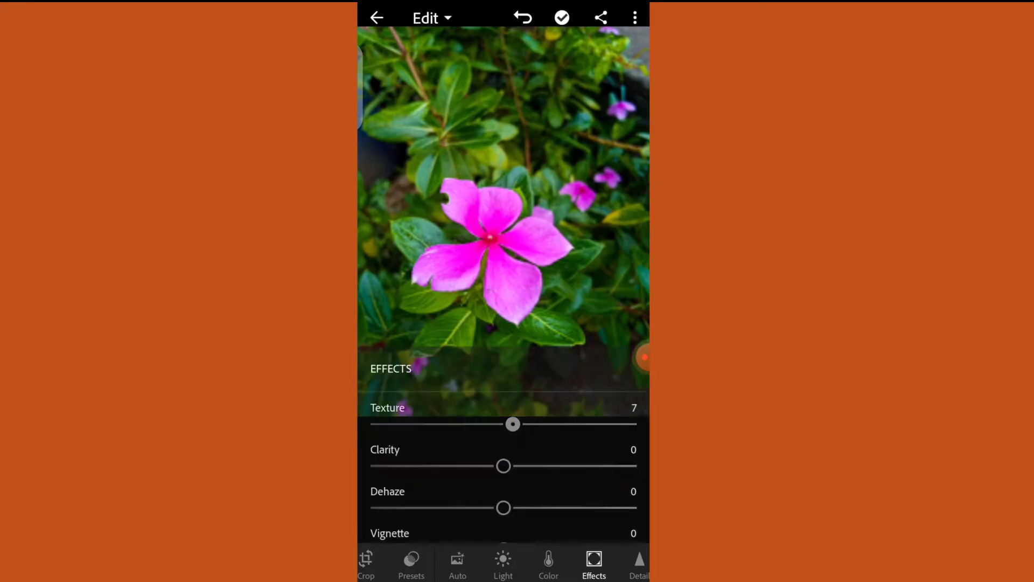
pyautogui.scroll(-1, 503, 450)
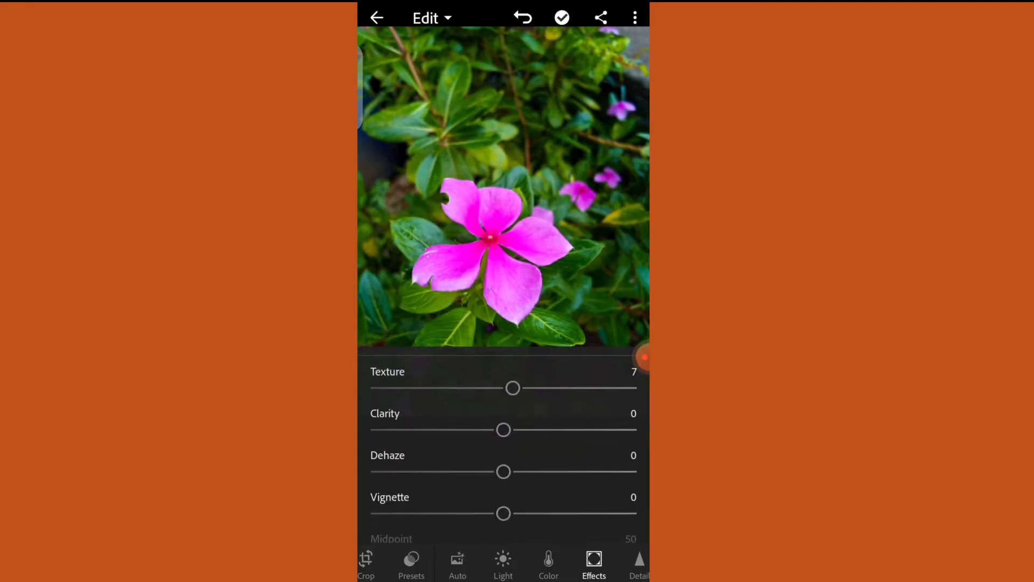
pyautogui.moveTo(503, 429); pyautogui.dragTo(562, 429)
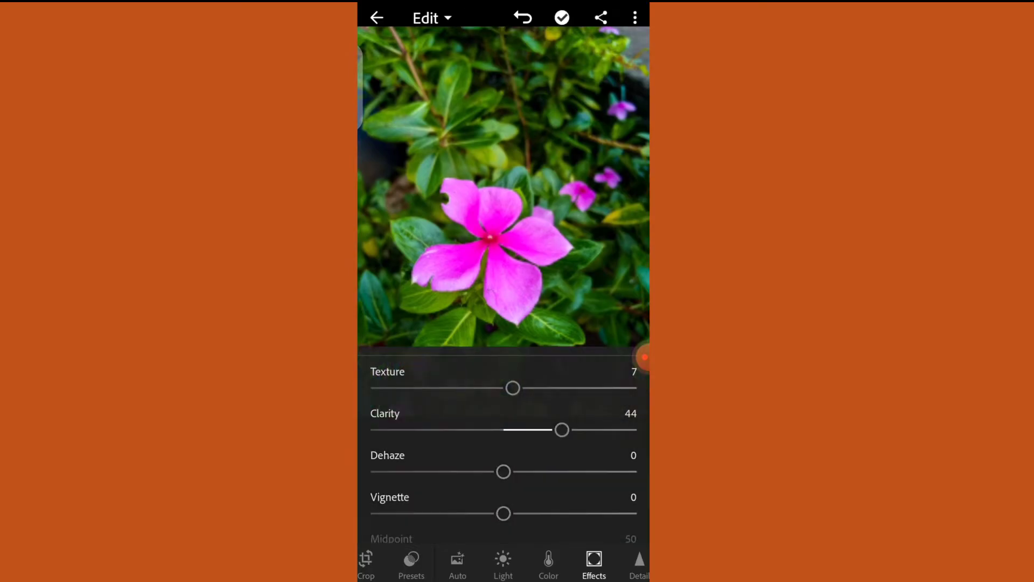
pyautogui.scroll(-3, 503, 447)
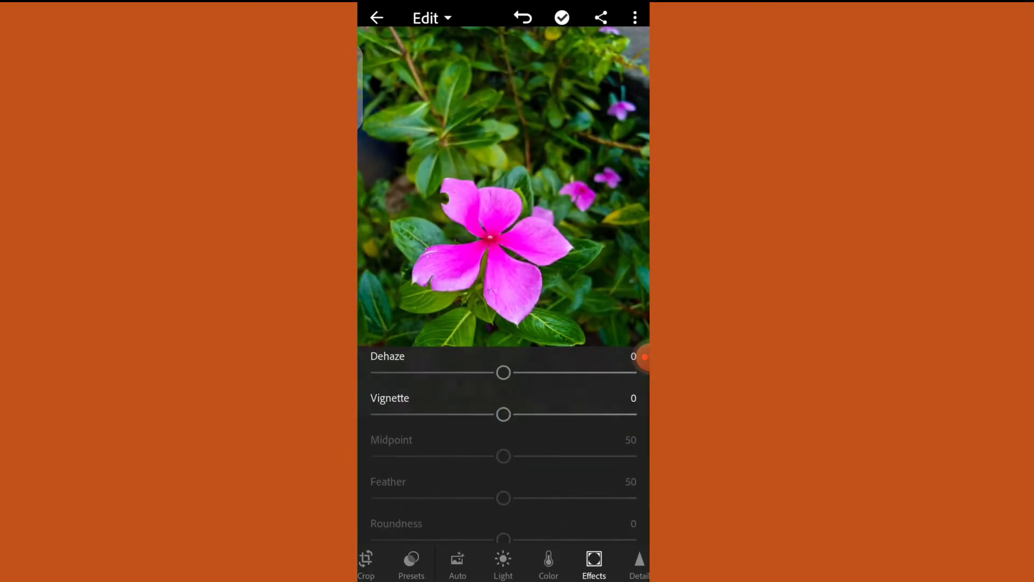
pyautogui.moveTo(503, 414)
pyautogui.mouseDown()
pyautogui.moveTo(446, 414)
pyautogui.moveTo(490, 415)
pyautogui.mouseUp()
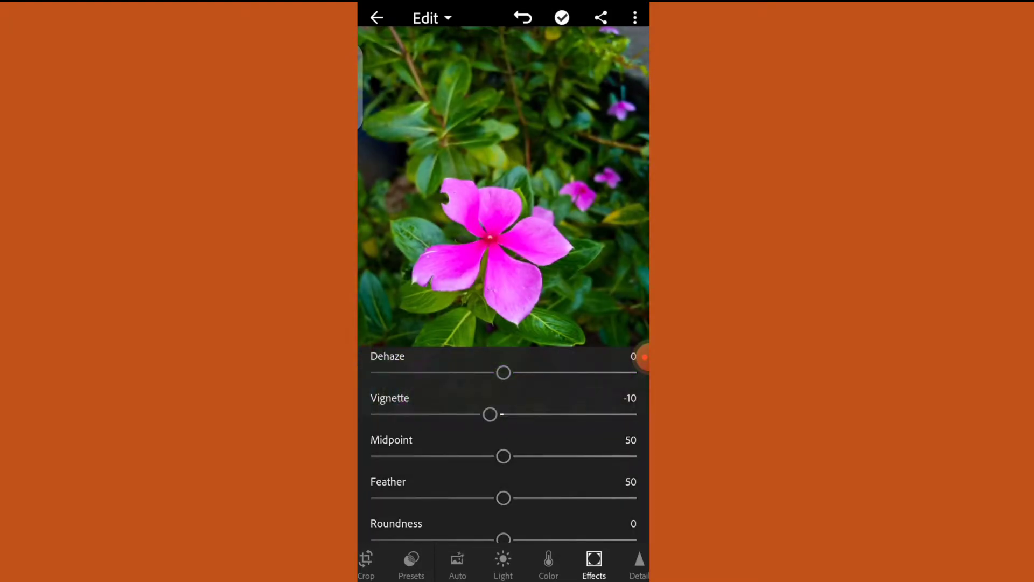
pyautogui.hscroll(1, 504, 566)
pyautogui.hscroll(3, 503, 566)
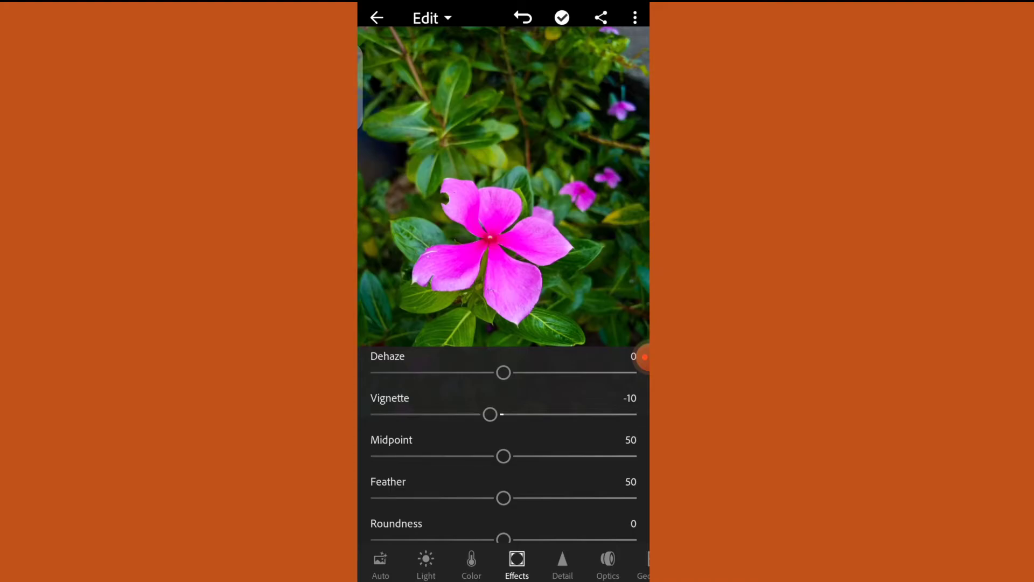
pyautogui.click(503, 237)
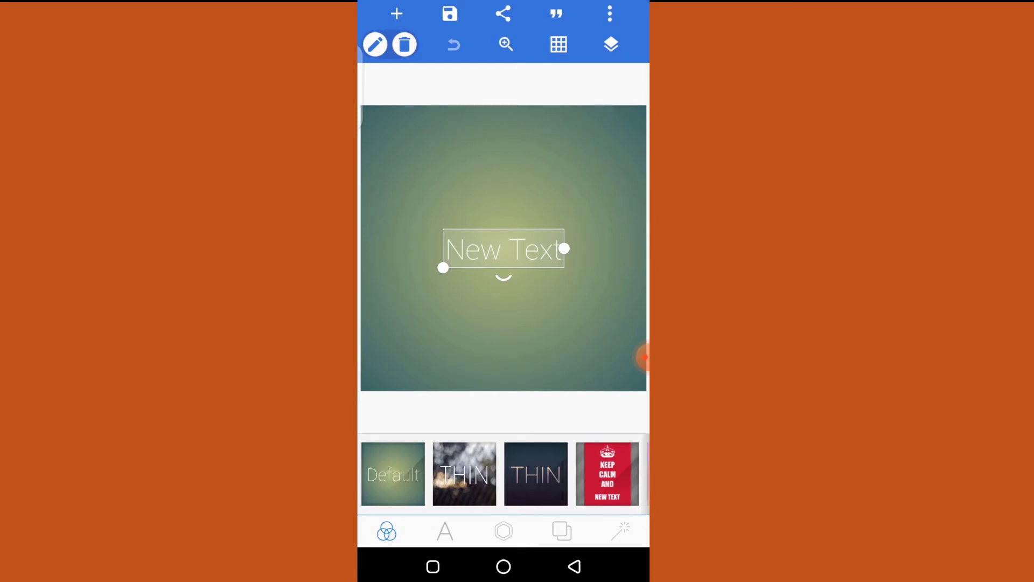
# - In PixelLab, delete the placeholder text and resize the canvas to the Youtube thumbnail preset, 1280 by 720
pyautogui.click(405, 44)
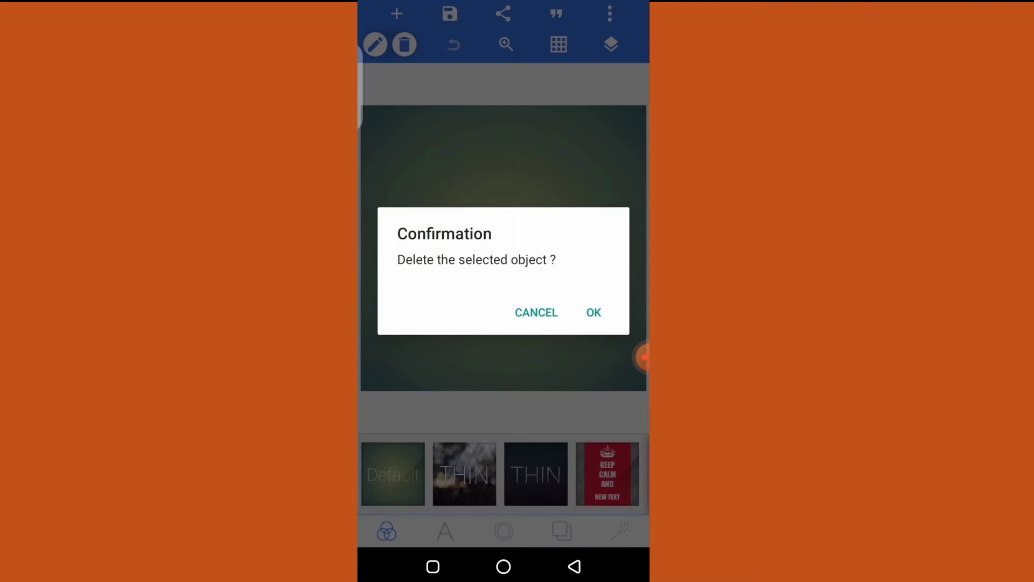
pyautogui.click(593, 313)
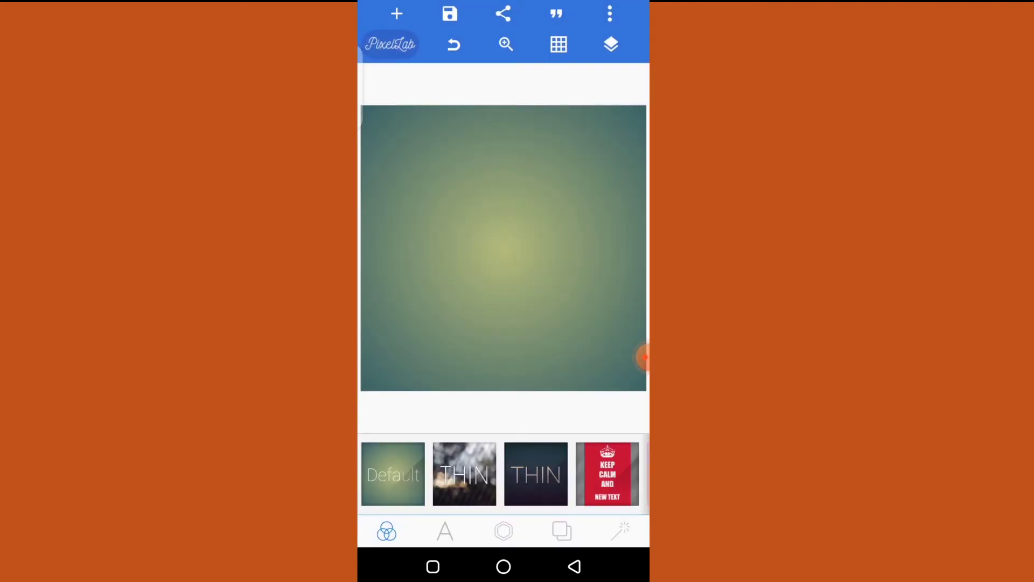
pyautogui.click(610, 14)
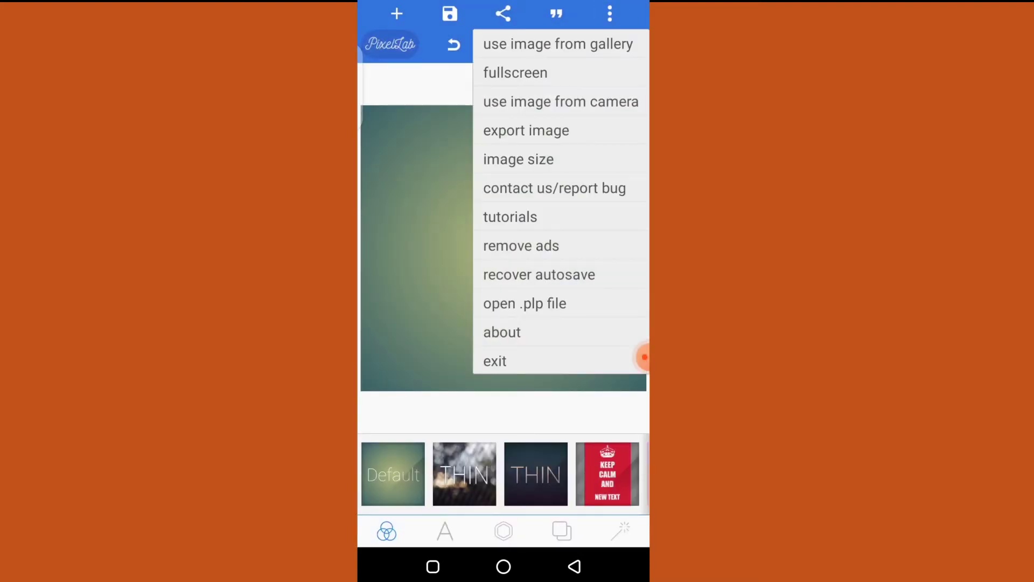
pyautogui.click(518, 159)
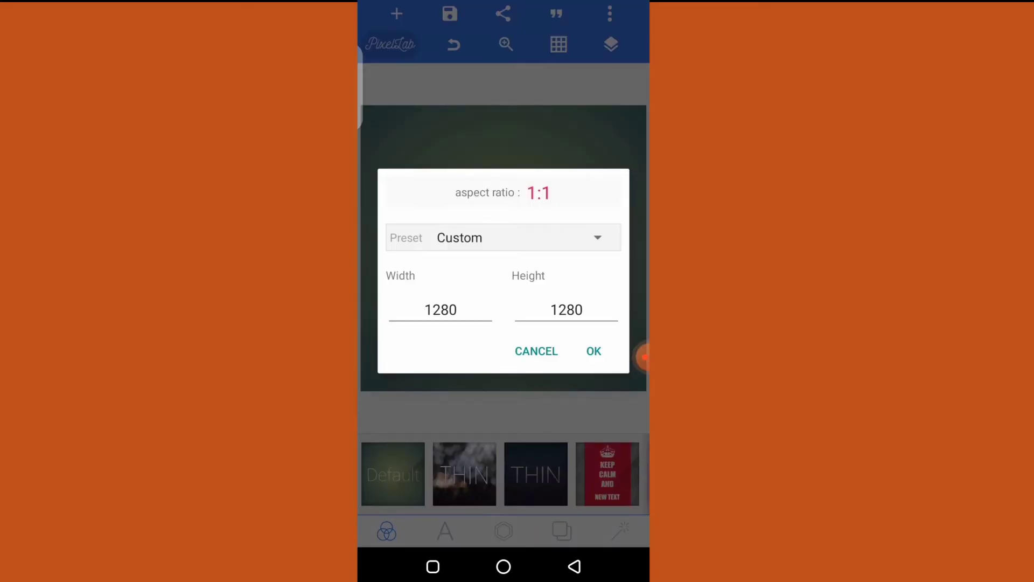
pyautogui.click(597, 237)
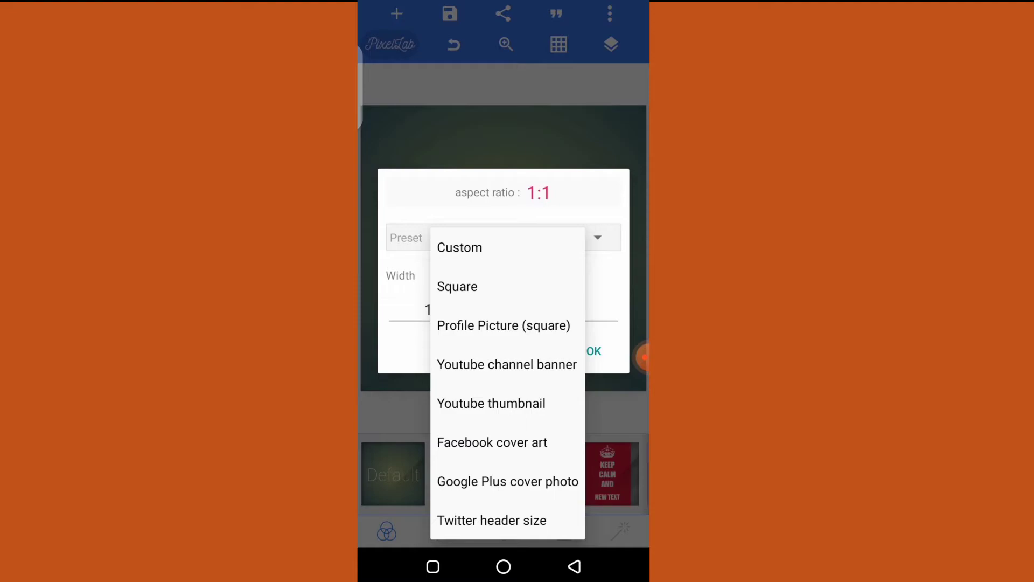
pyautogui.click(491, 403)
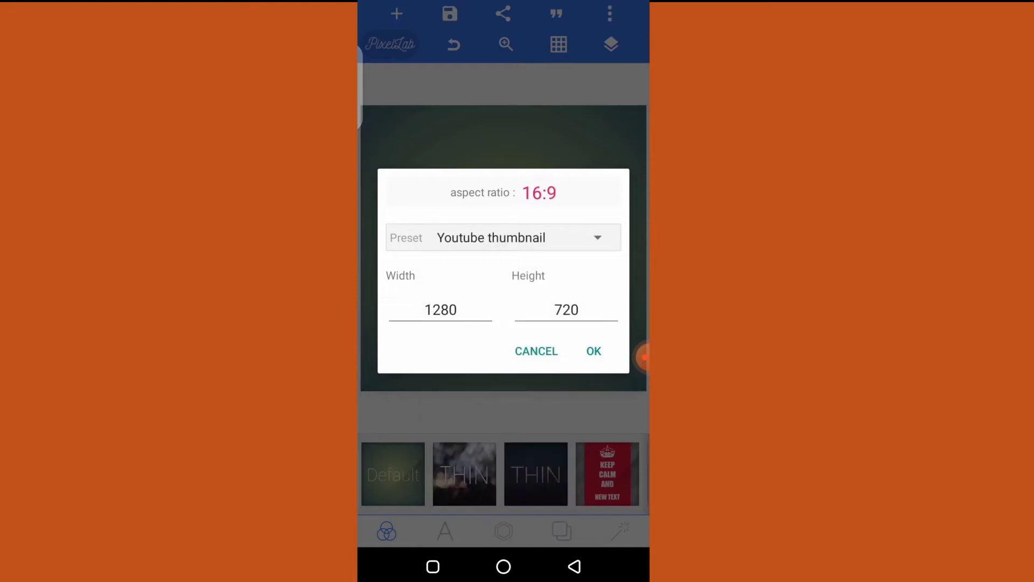
pyautogui.click(593, 351)
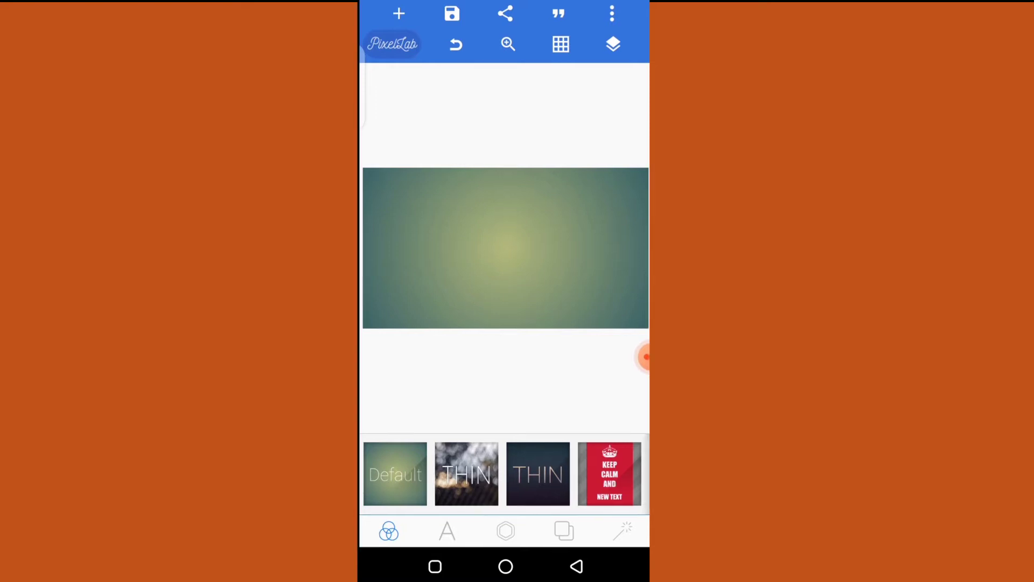
# - Replace the gradient background of the canvas with solid black
pyautogui.click(564, 531)
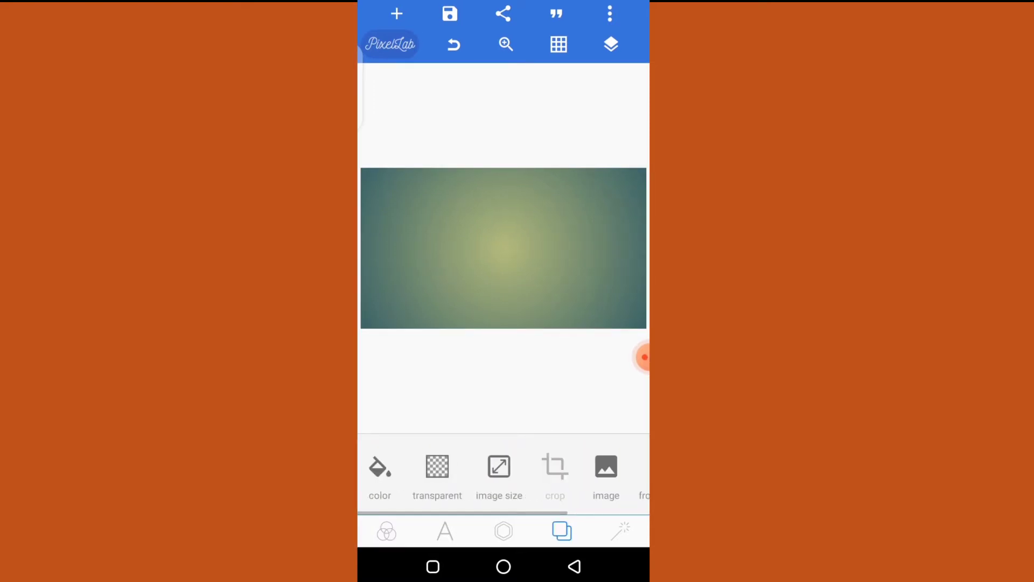
pyautogui.click(380, 466)
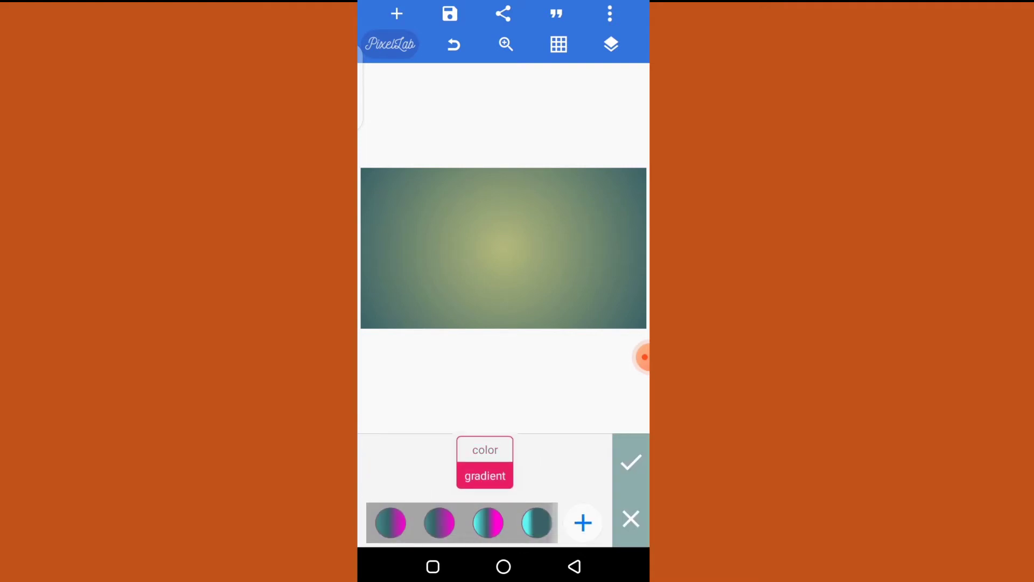
pyautogui.click(485, 449)
pyautogui.hscroll(3, 462, 523)
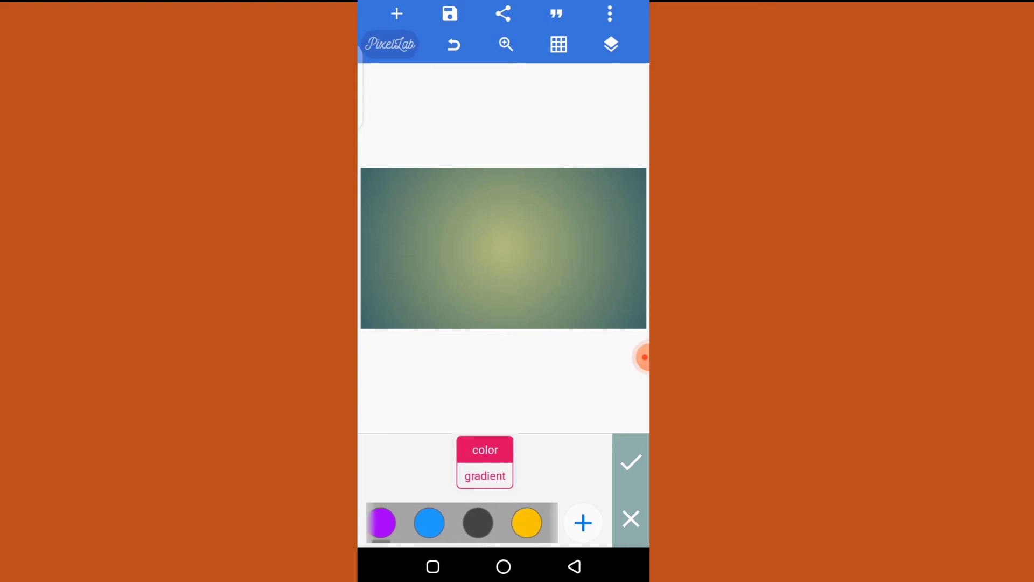
pyautogui.click(489, 523)
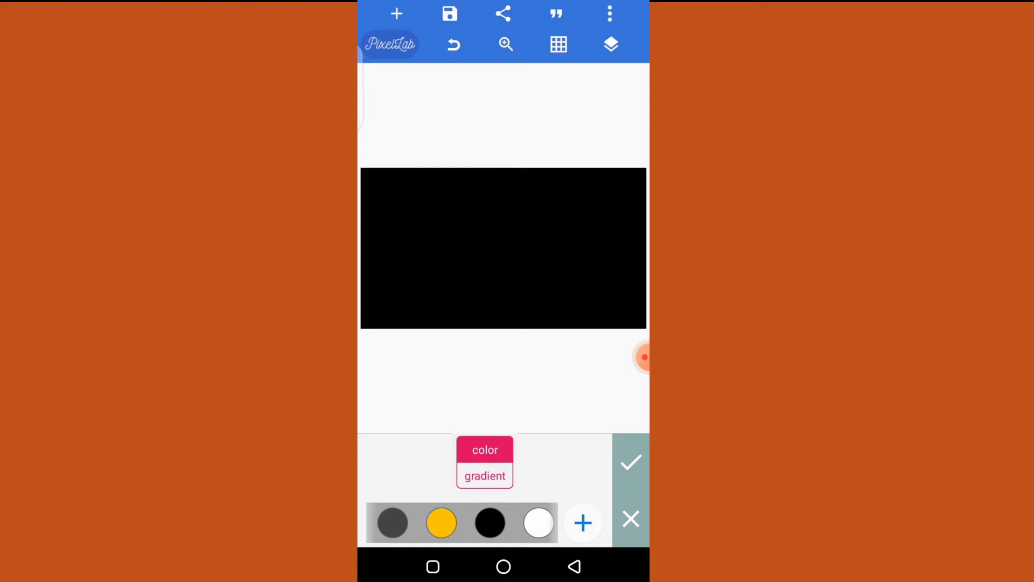
pyautogui.click(631, 461)
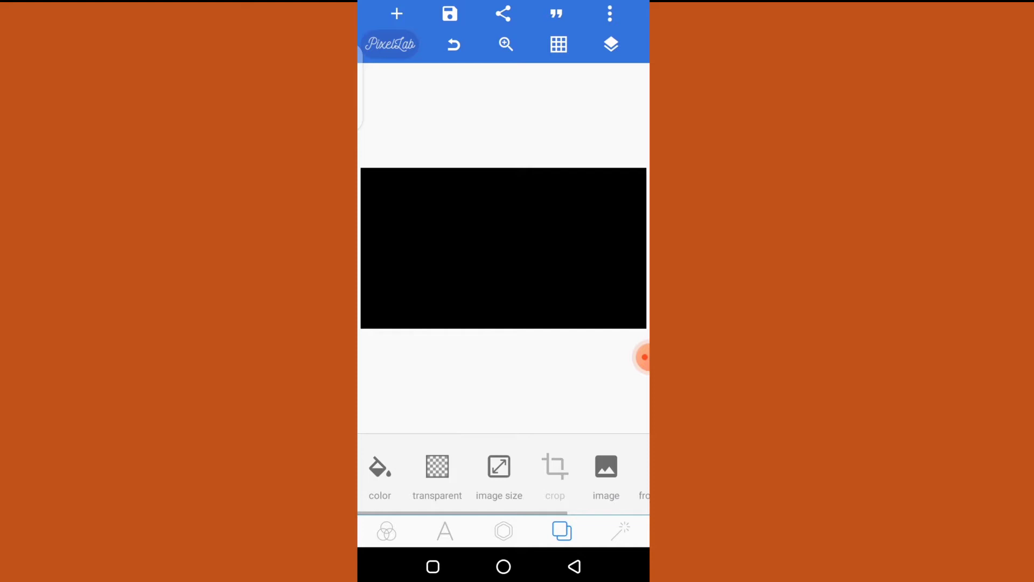
# - Add a square shape to the canvas and enlarge it to nearly the full canvas height
pyautogui.hscroll(1, 503, 474)
pyautogui.hscroll(3, 504, 474)
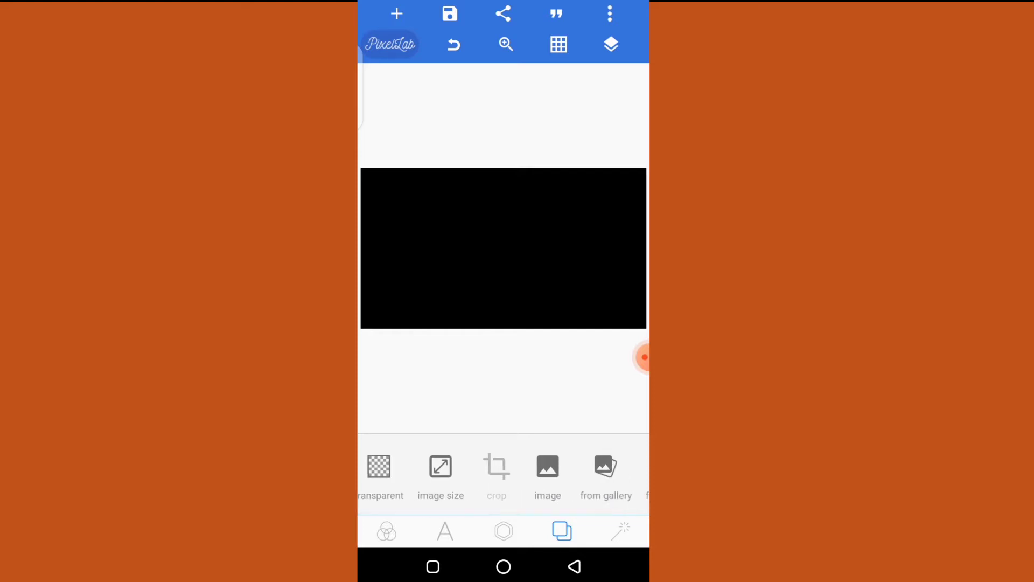
pyautogui.click(504, 531)
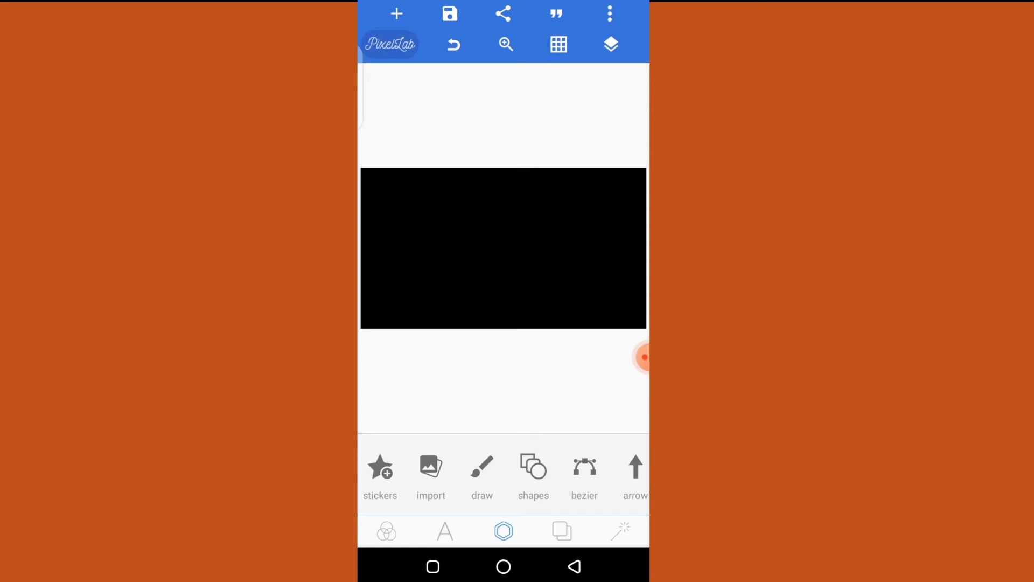
pyautogui.click(533, 468)
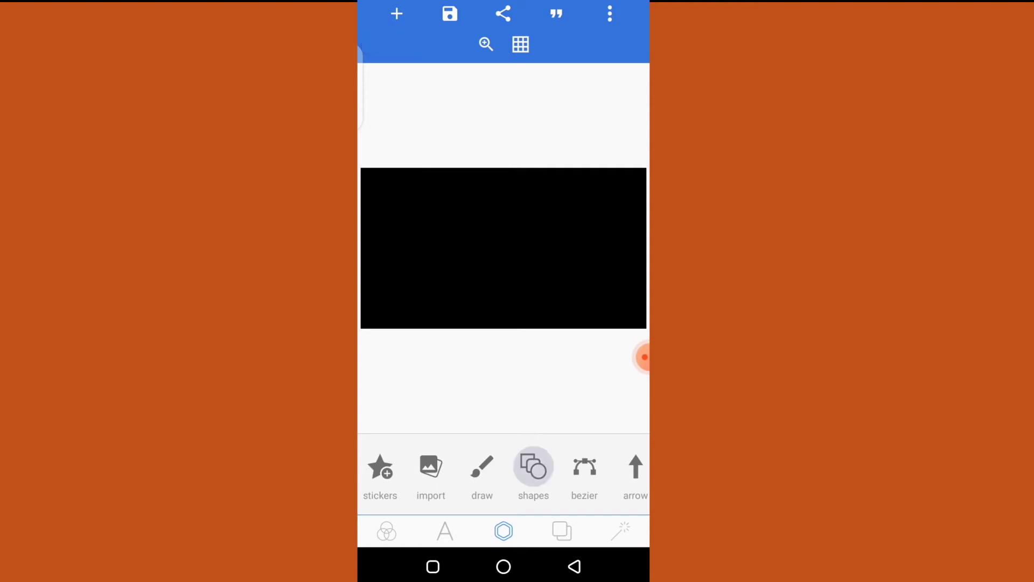
pyautogui.click(485, 460)
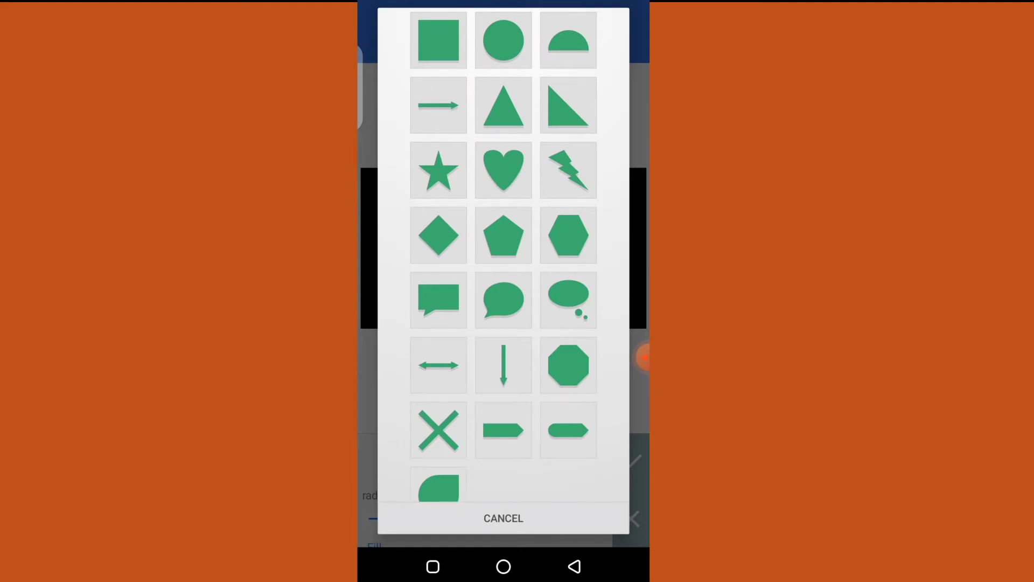
pyautogui.click(439, 41)
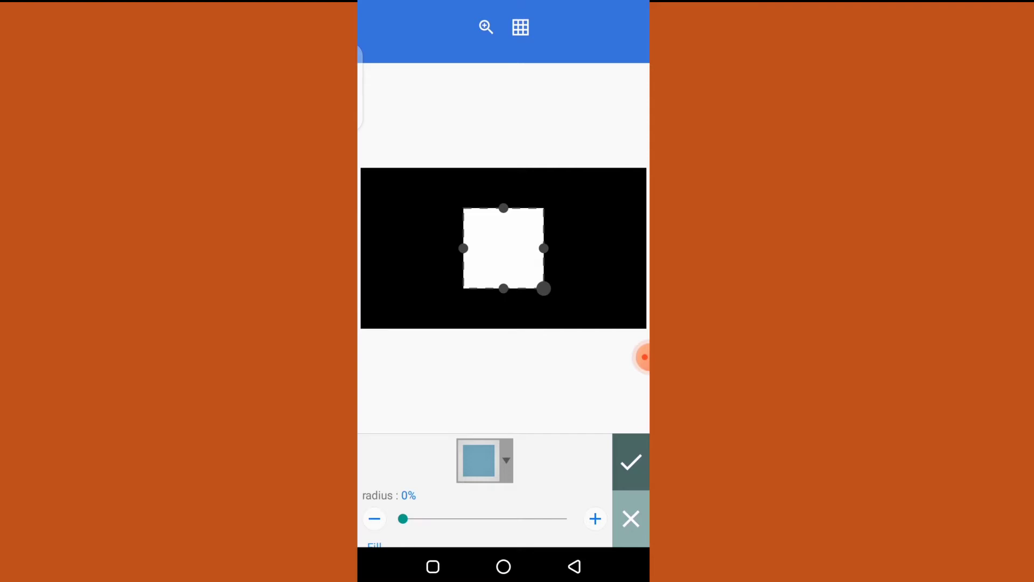
pyautogui.click(631, 462)
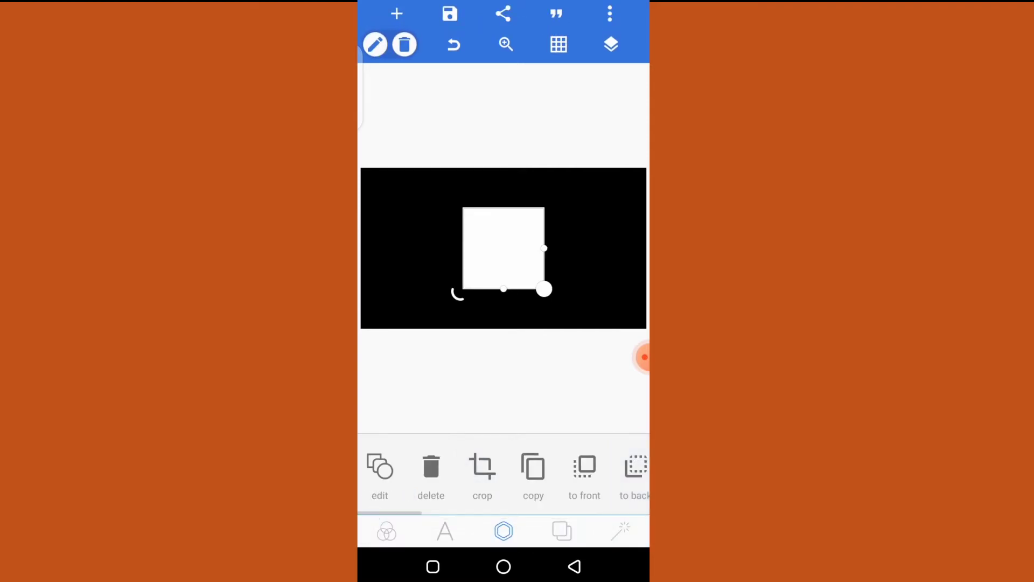
pyautogui.click(544, 289)
pyautogui.moveTo(544, 290); pyautogui.dragTo(612, 323)
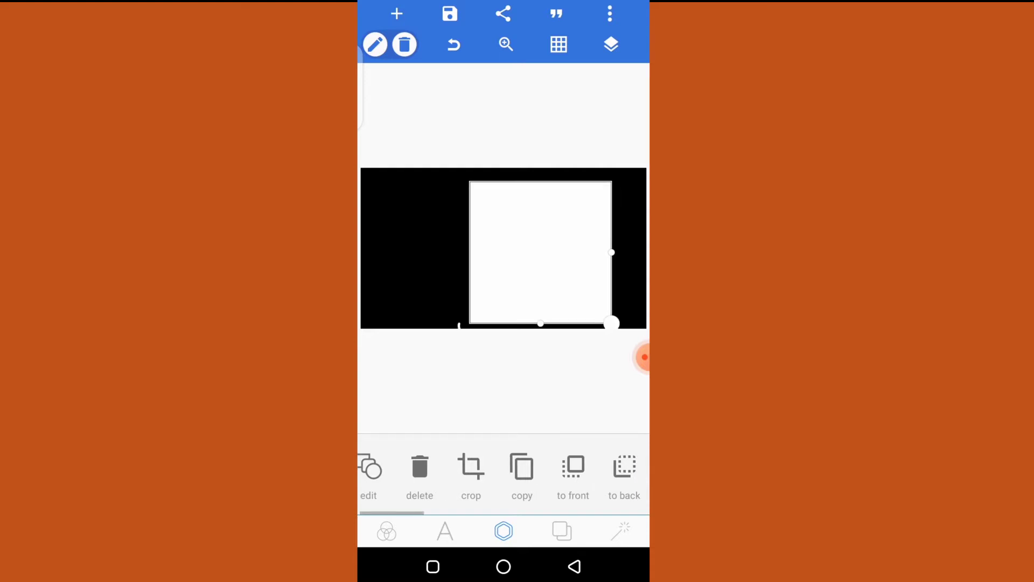
# - Enable a color fill on the square and recolor it pinkish red
pyautogui.hscroll(5, 503, 474)
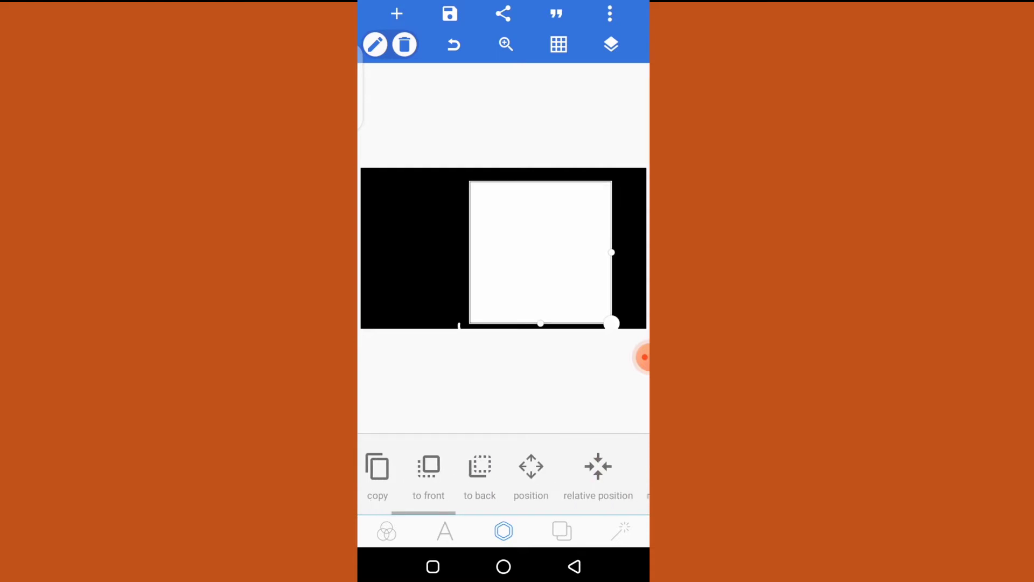
pyautogui.hscroll(-1, 504, 474)
pyautogui.hscroll(2, 504, 474)
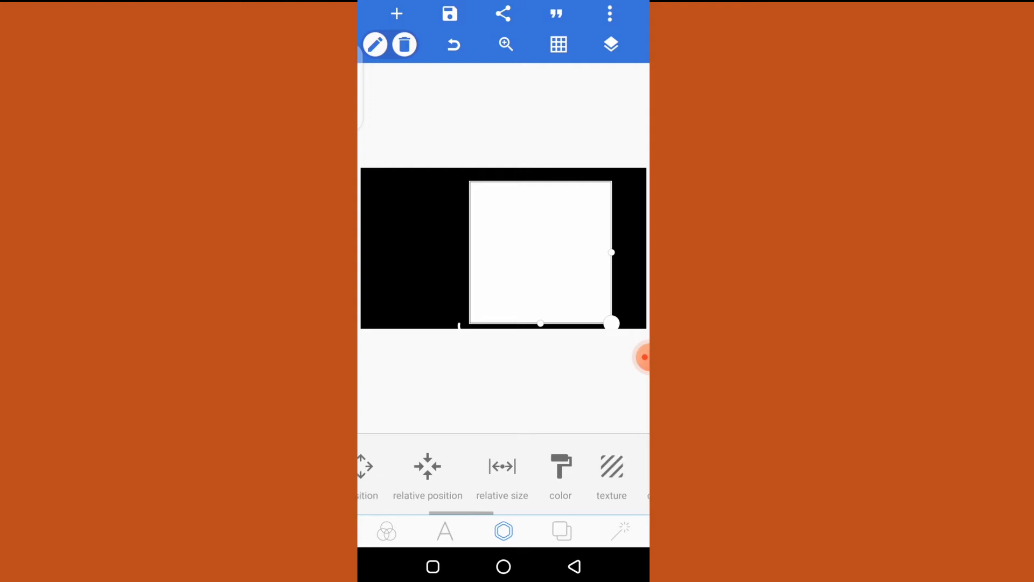
pyautogui.click(554, 466)
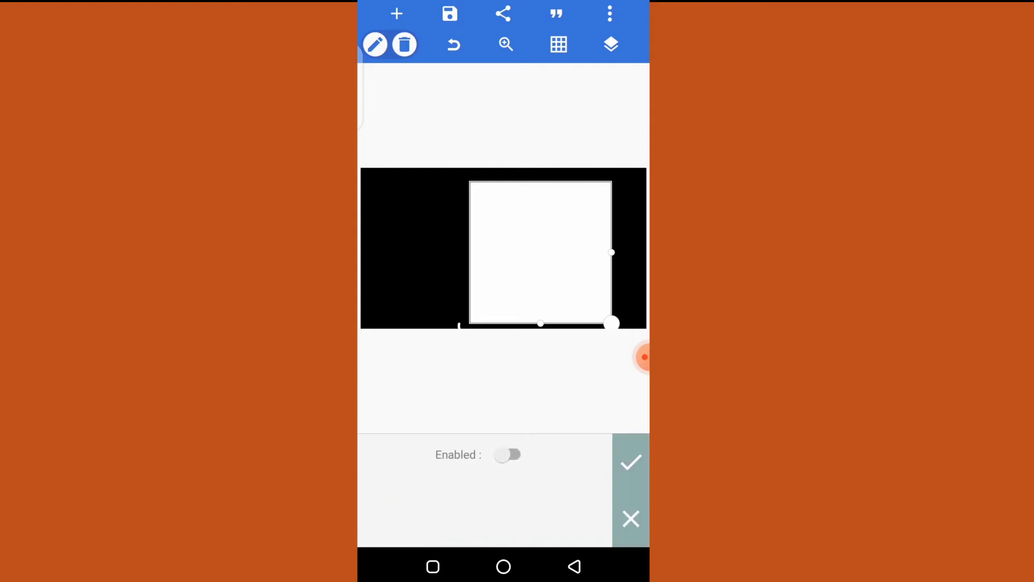
pyautogui.click(508, 454)
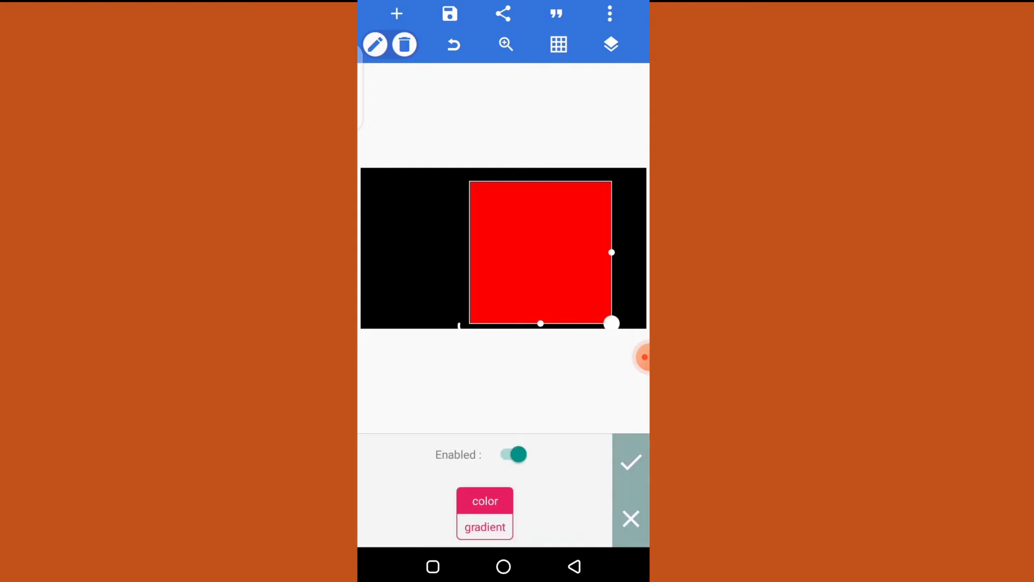
pyautogui.scroll(-1, 485, 490)
pyautogui.scroll(-2, 485, 491)
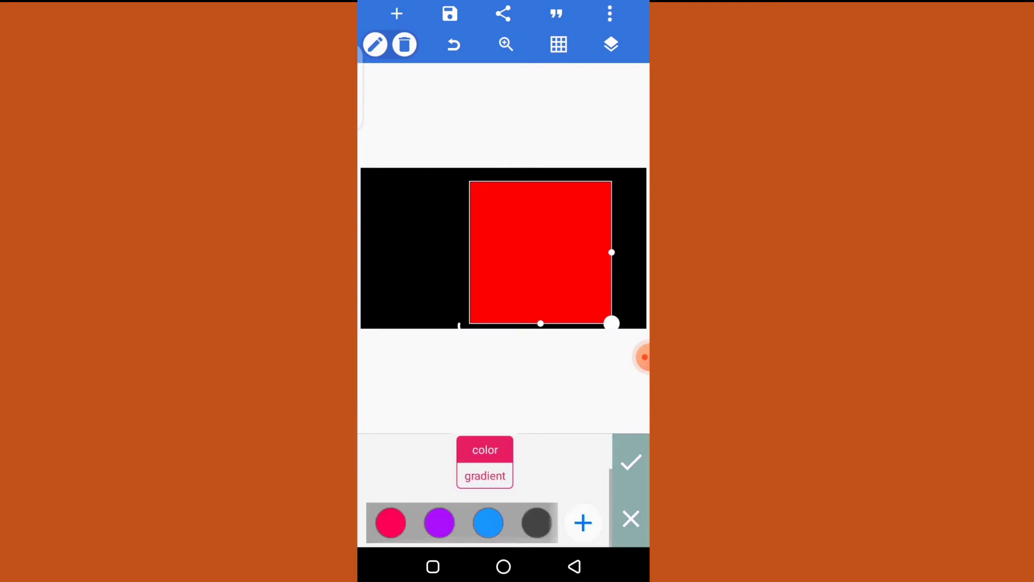
pyautogui.click(631, 461)
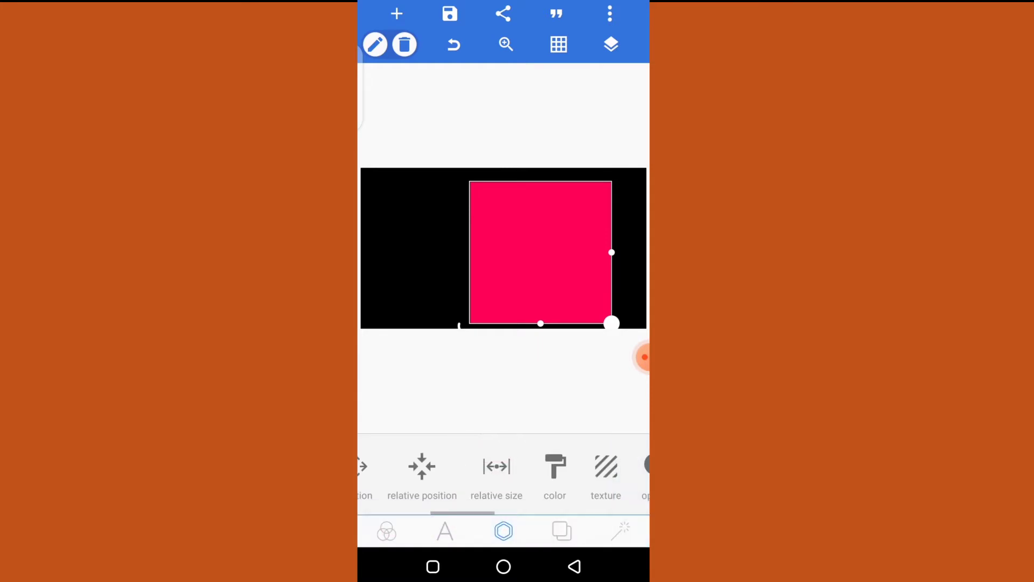
# - Tilt the square clockwise, enlarge it and shift it so its slanted edge divides the canvas and it fills the right part
pyautogui.moveTo(541, 252); pyautogui.dragTo(532, 233)
pyautogui.click(503, 377)
pyautogui.click(532, 234)
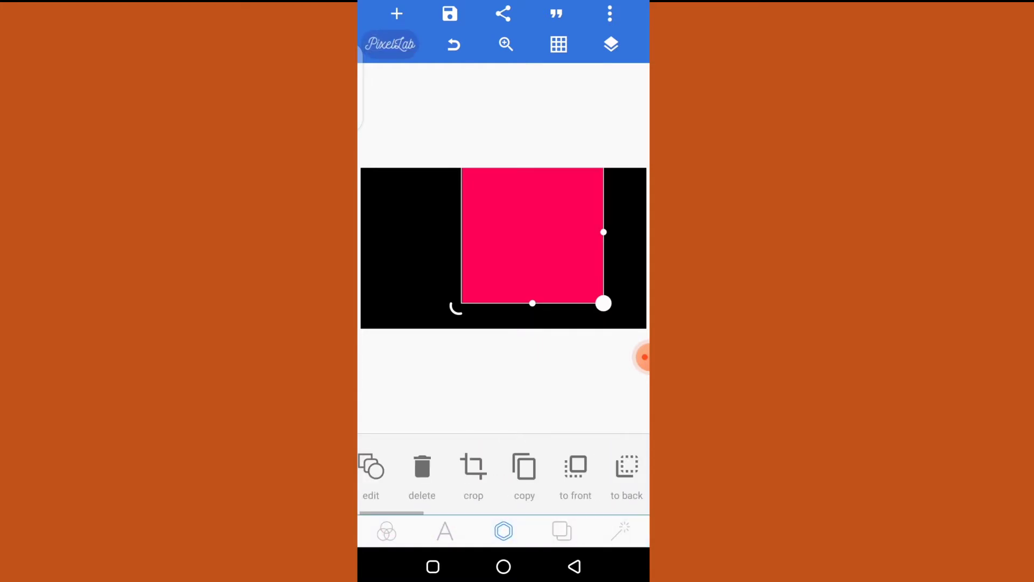
pyautogui.moveTo(455, 308); pyautogui.dragTo(432, 273)
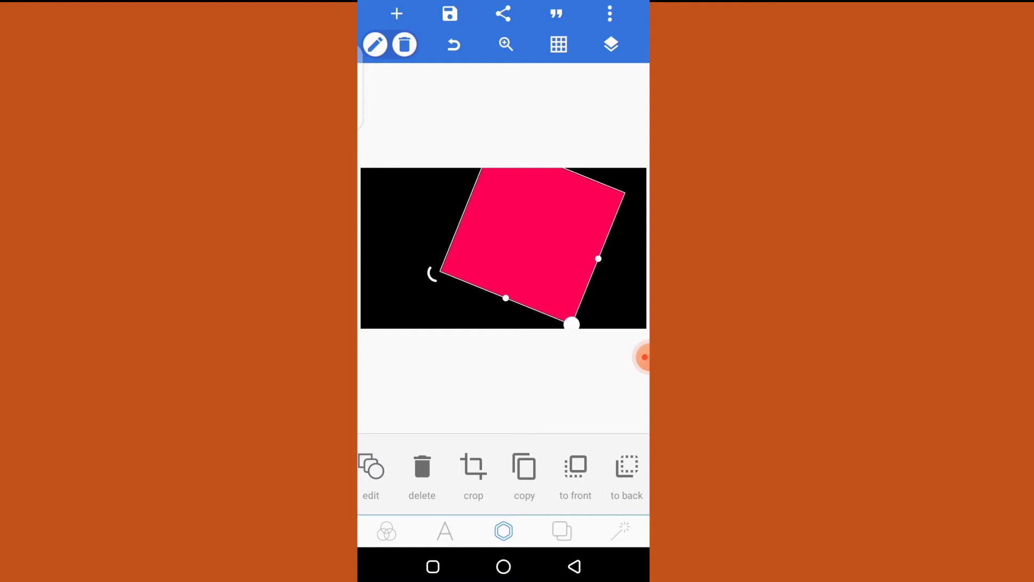
pyautogui.moveTo(572, 323); pyautogui.dragTo(644, 326)
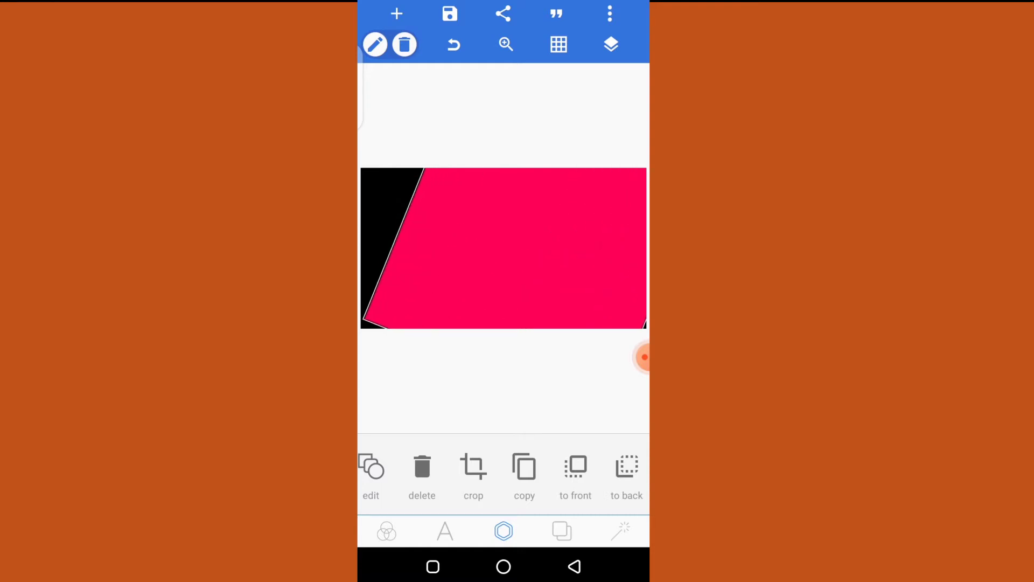
pyautogui.moveTo(485, 248); pyautogui.dragTo(592, 251)
pyautogui.press('Escape')
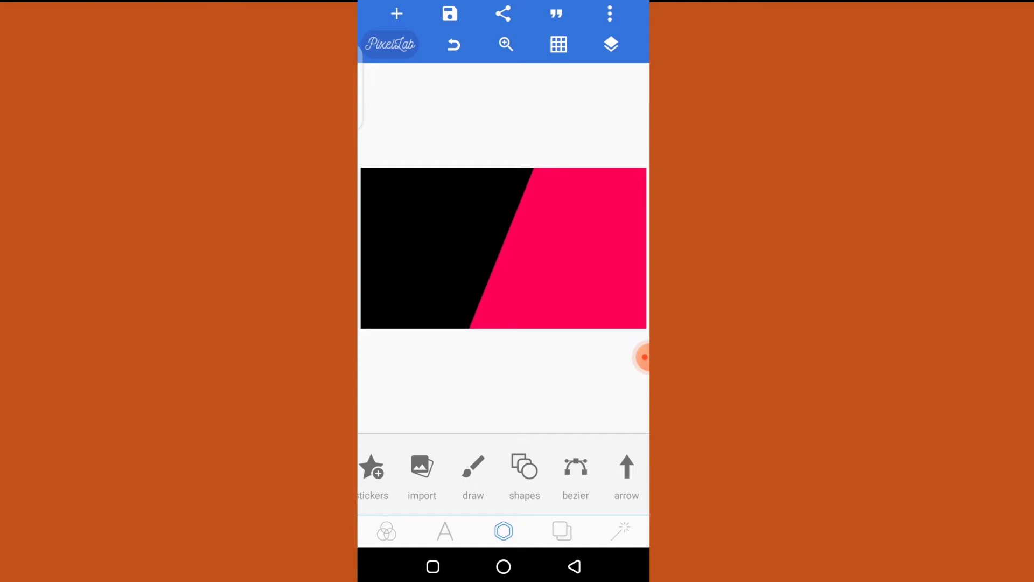
# - Recolor the canvas background amber yellow, trying purple first, and keep the pinkish-red slanted shape over it
pyautogui.click(562, 531)
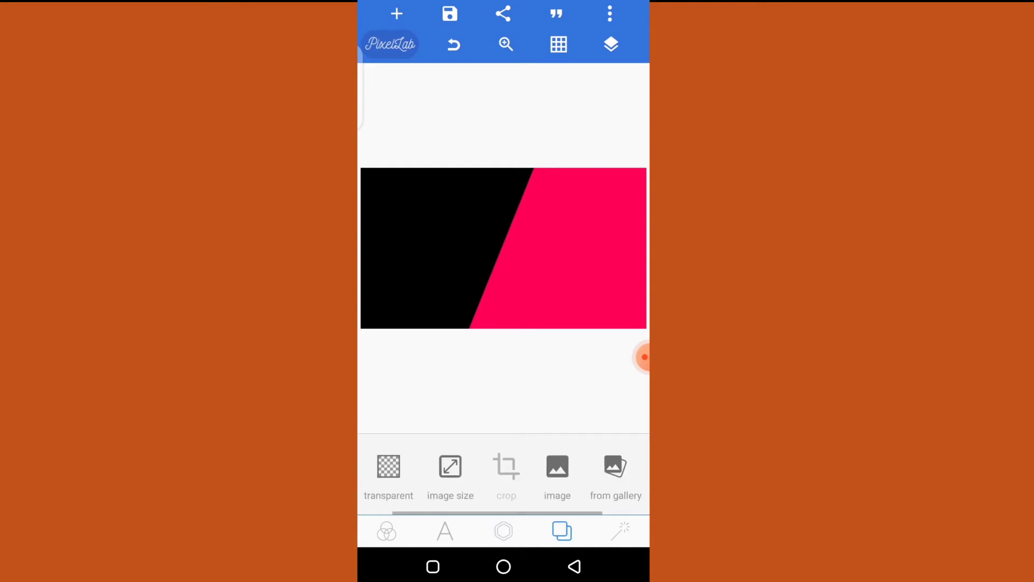
pyautogui.hscroll(-2, 504, 474)
pyautogui.click(379, 474)
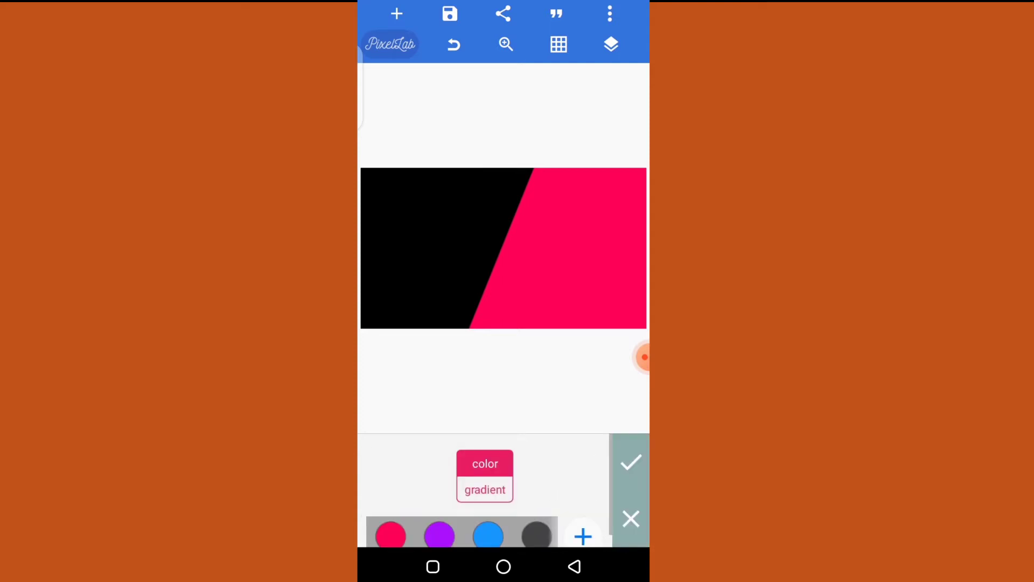
pyautogui.click(439, 535)
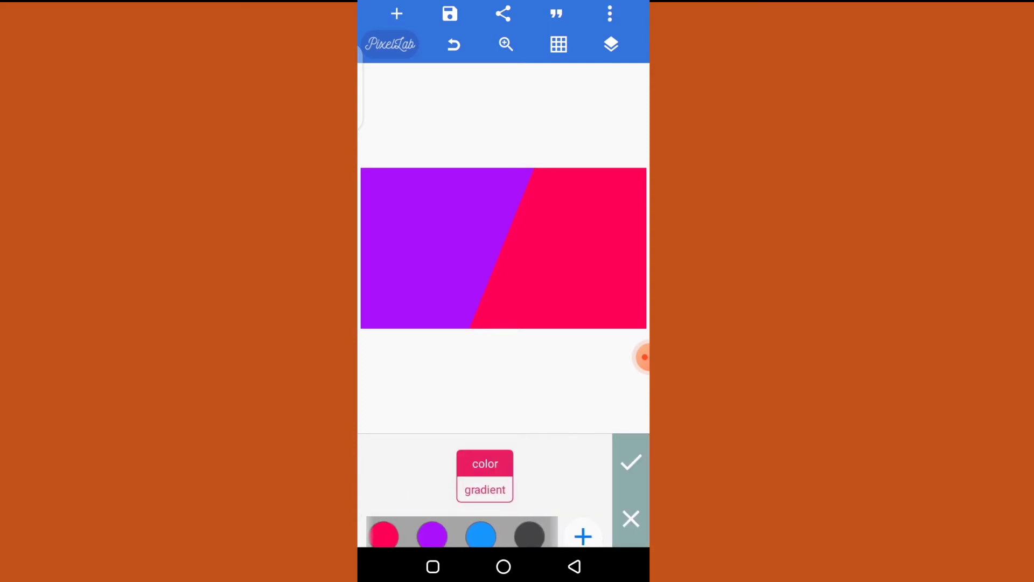
pyautogui.hscroll(3, 462, 536)
pyautogui.click(477, 536)
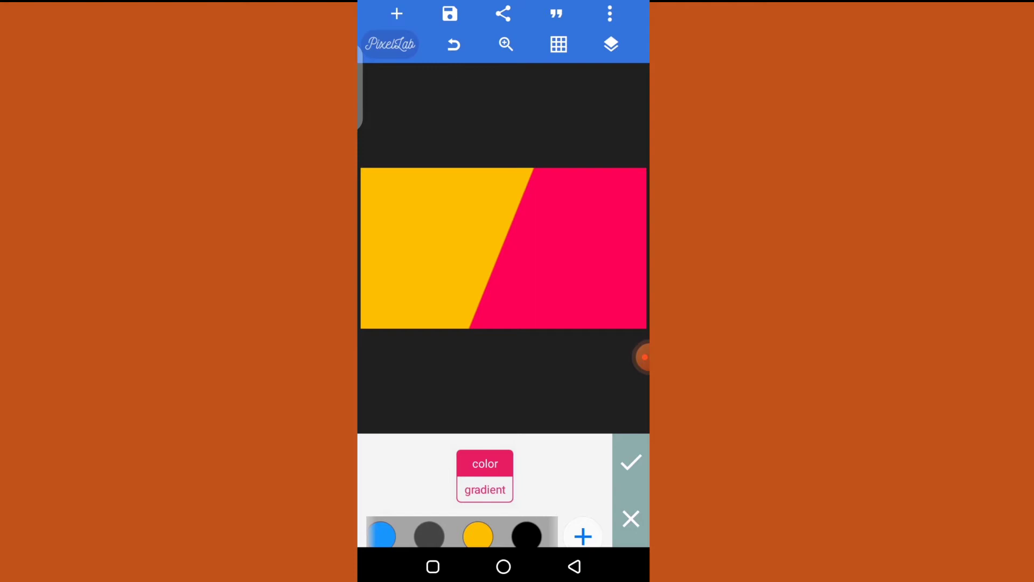
pyautogui.click(631, 463)
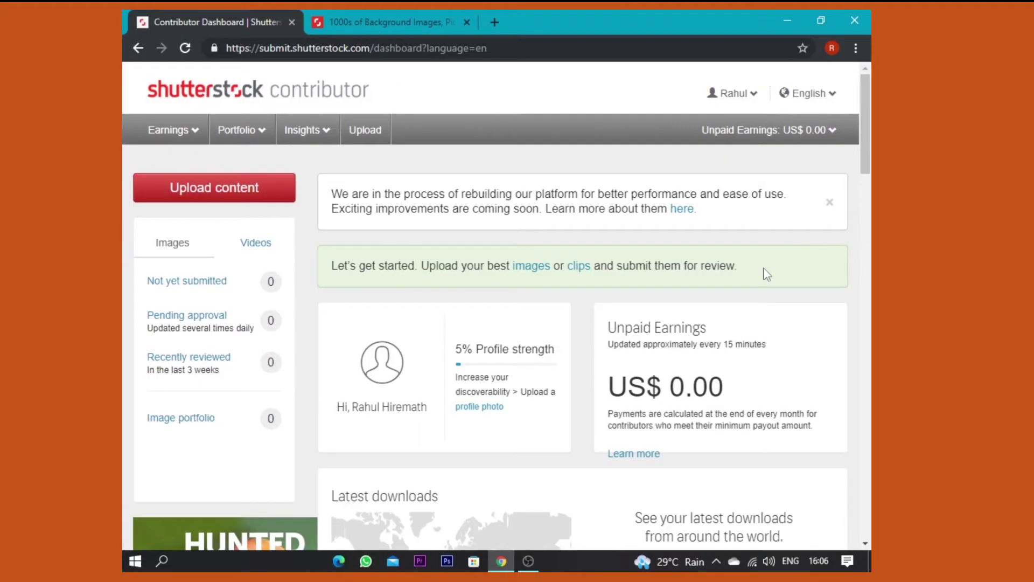
# - Switch to the Shutterstock contributor dashboard, open the image upload page and start choosing multiple files
pyautogui.click(531, 269)
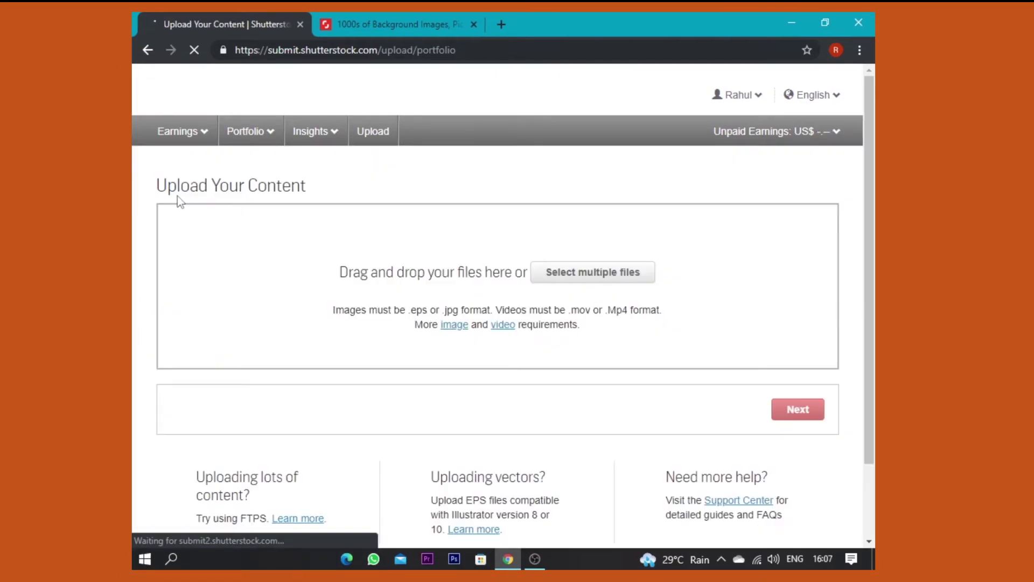
pyautogui.moveTo(157, 186); pyautogui.dragTo(364, 201)
pyautogui.click(735, 286)
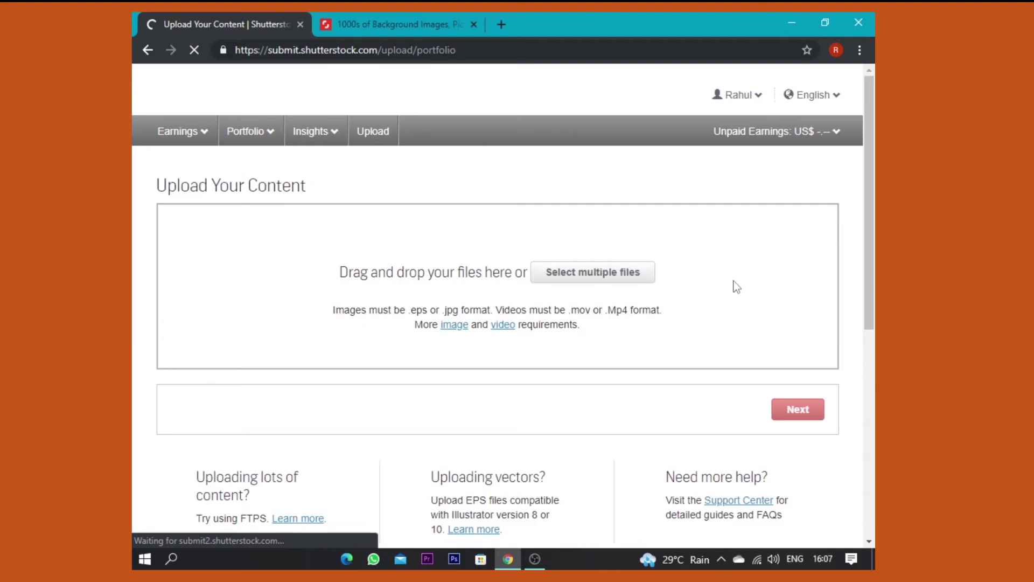
pyautogui.click(605, 276)
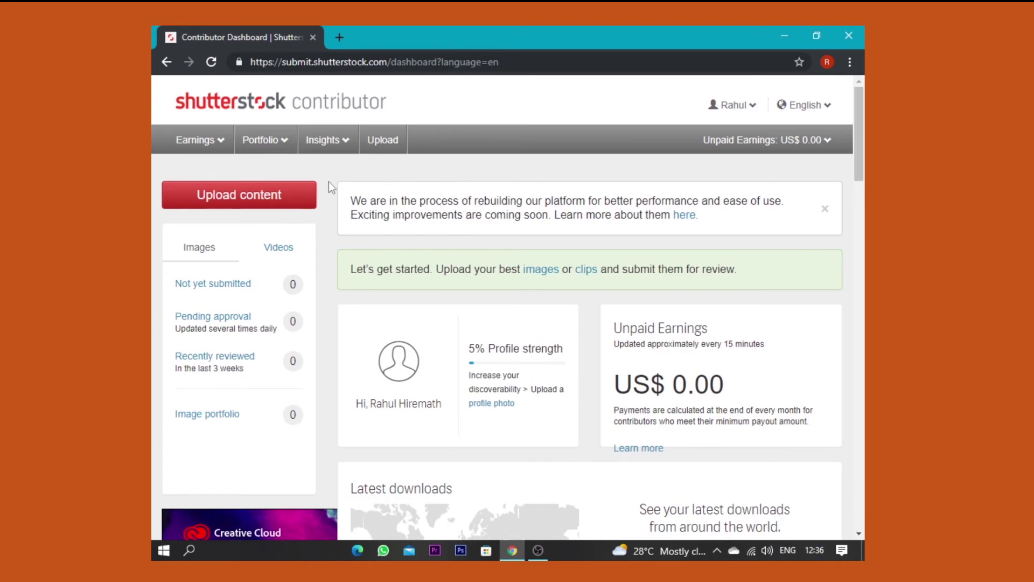
# - Open the contributor earnings summary and examine the earnings for September 2022
pyautogui.click(218, 142)
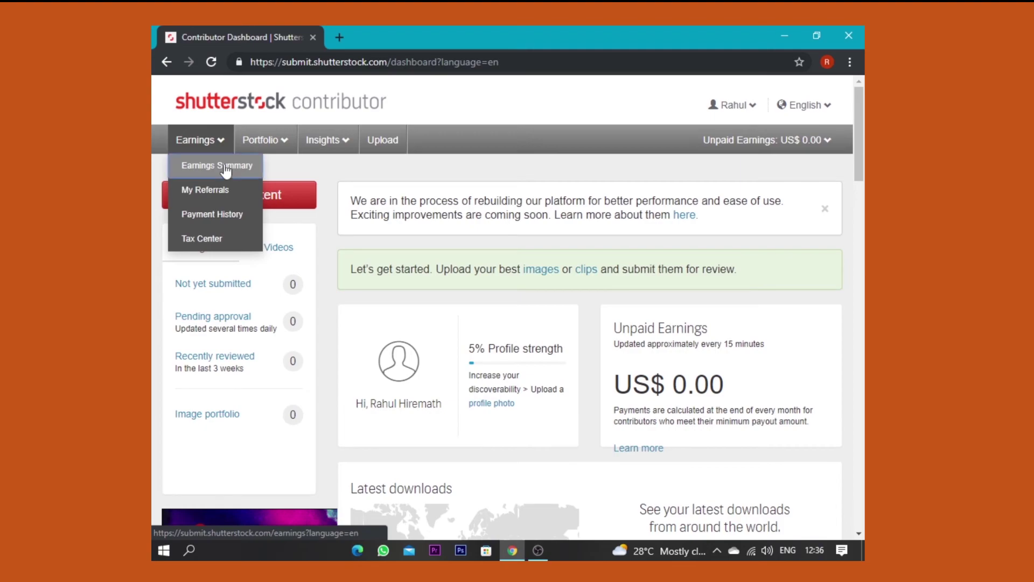
pyautogui.click(225, 168)
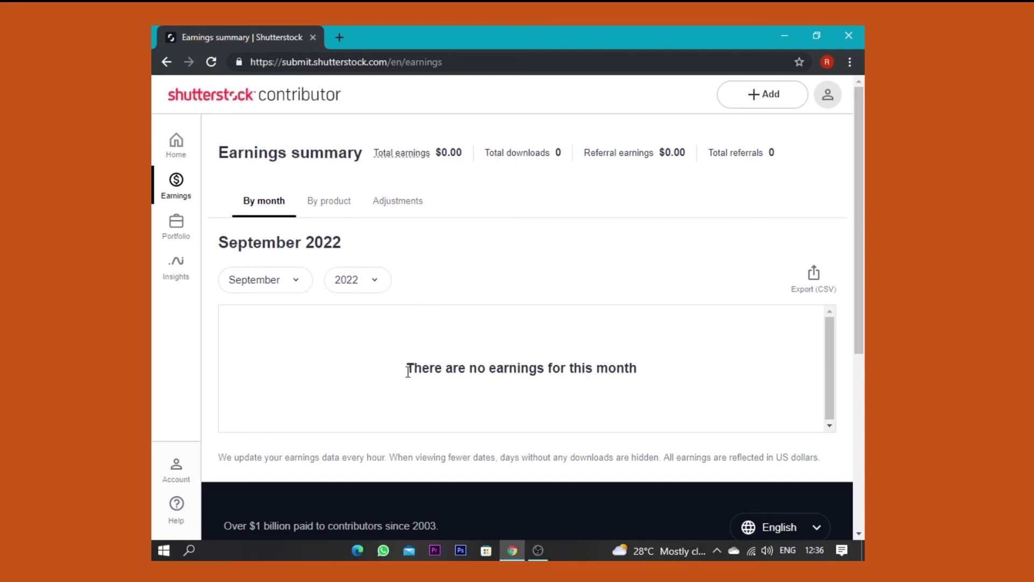
pyautogui.moveTo(413, 368); pyautogui.dragTo(607, 388)
pyautogui.click(663, 359)
# - Open the contributor account settings and go to the payout information section
pyautogui.click(176, 477)
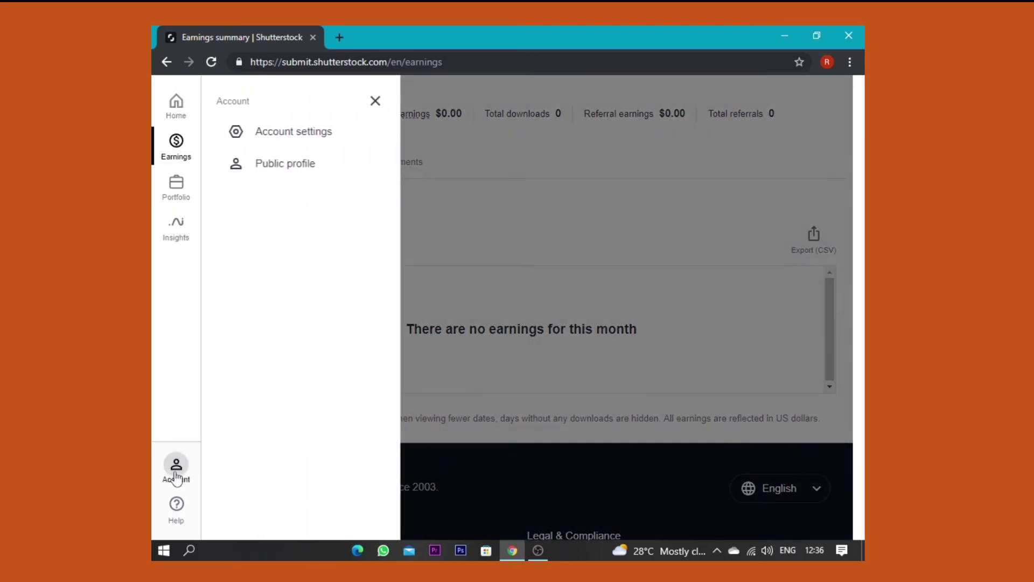
pyautogui.click(281, 139)
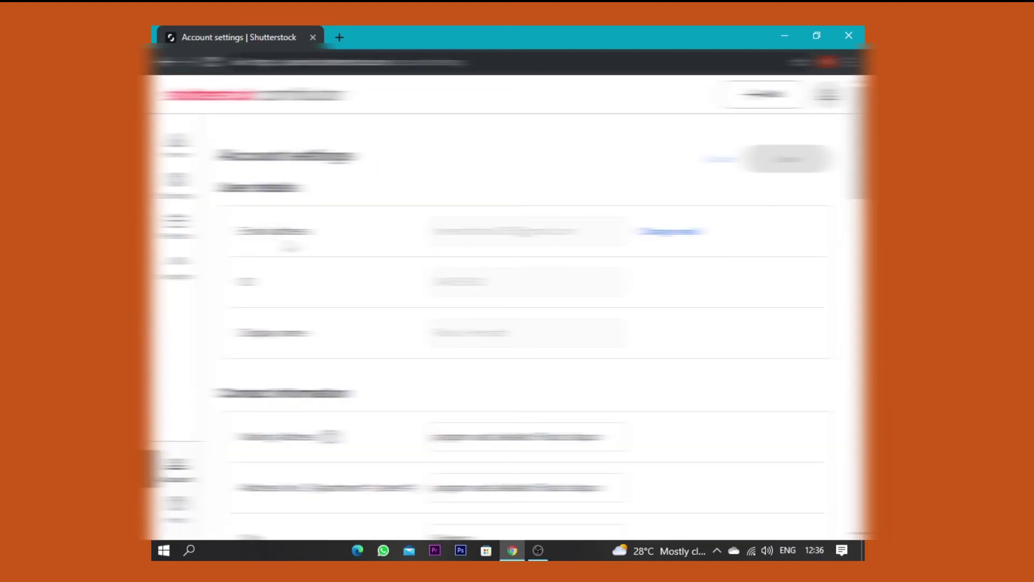
pyautogui.scroll(-10, 539, 307)
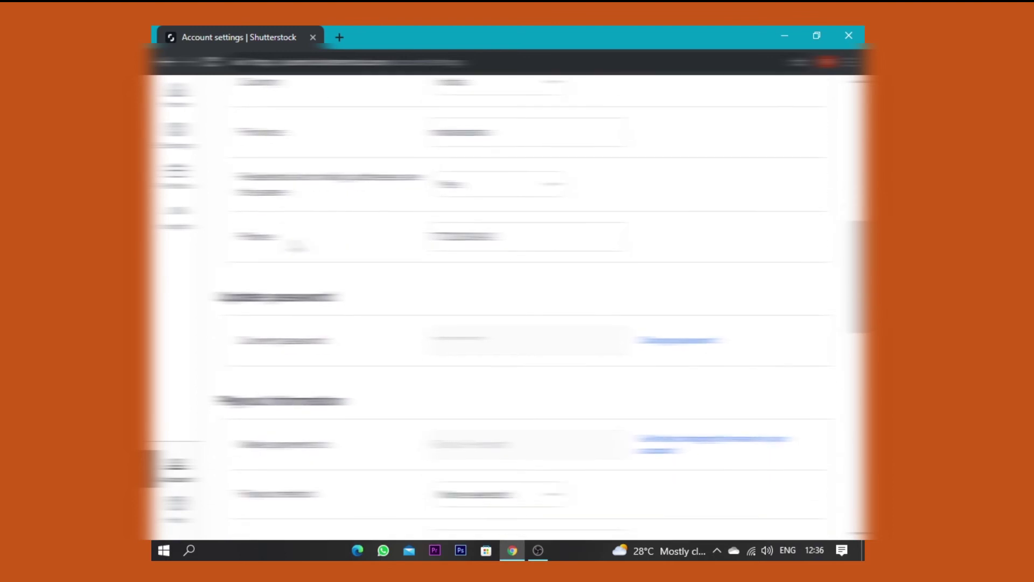
pyautogui.scroll(-3, 517, 307)
pyautogui.moveTo(219, 263); pyautogui.dragTo(344, 279)
pyautogui.click(355, 279)
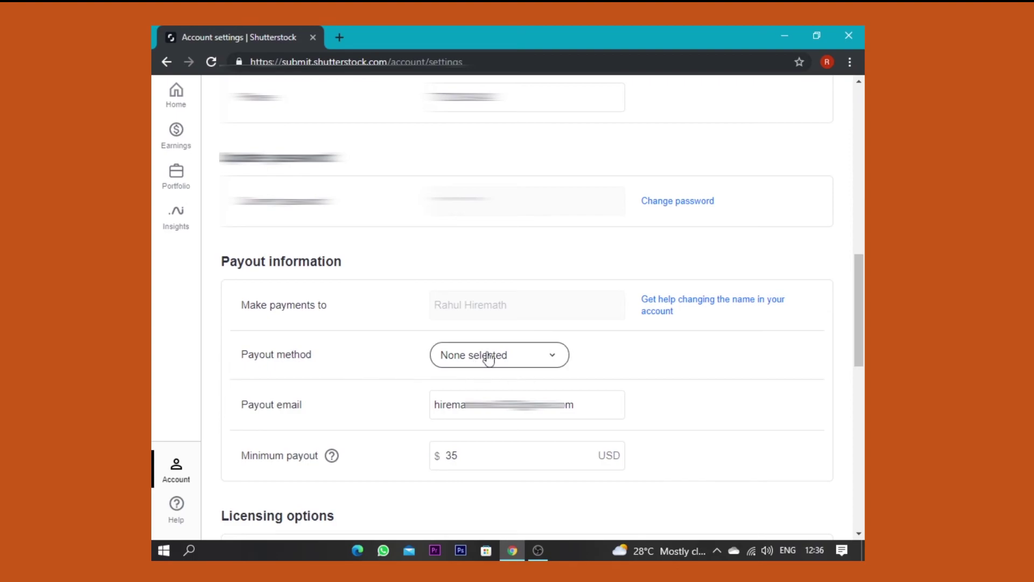
# - Set the payout method to PayPal and go to the payout email field
pyautogui.click(556, 360)
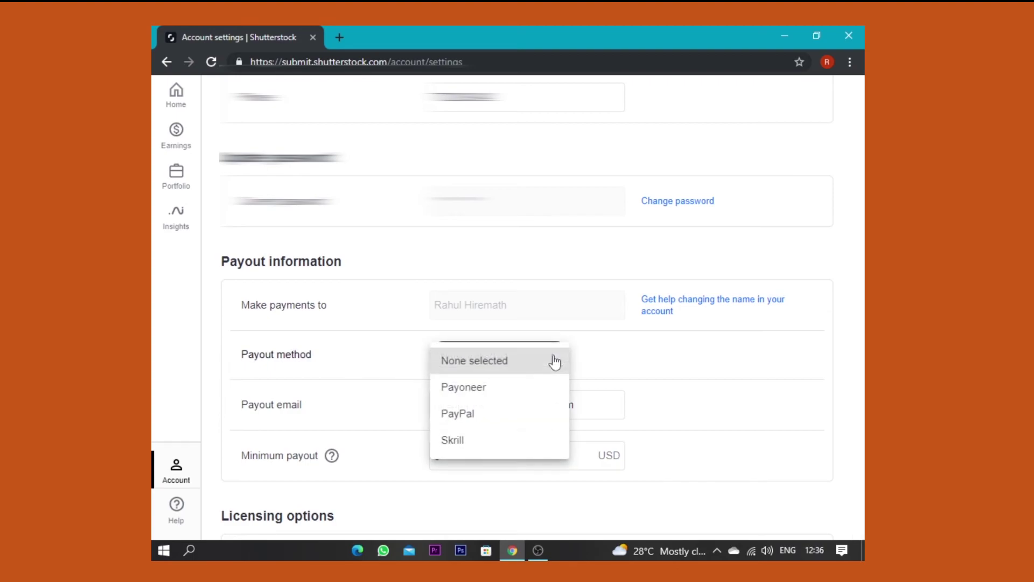
pyautogui.click(454, 415)
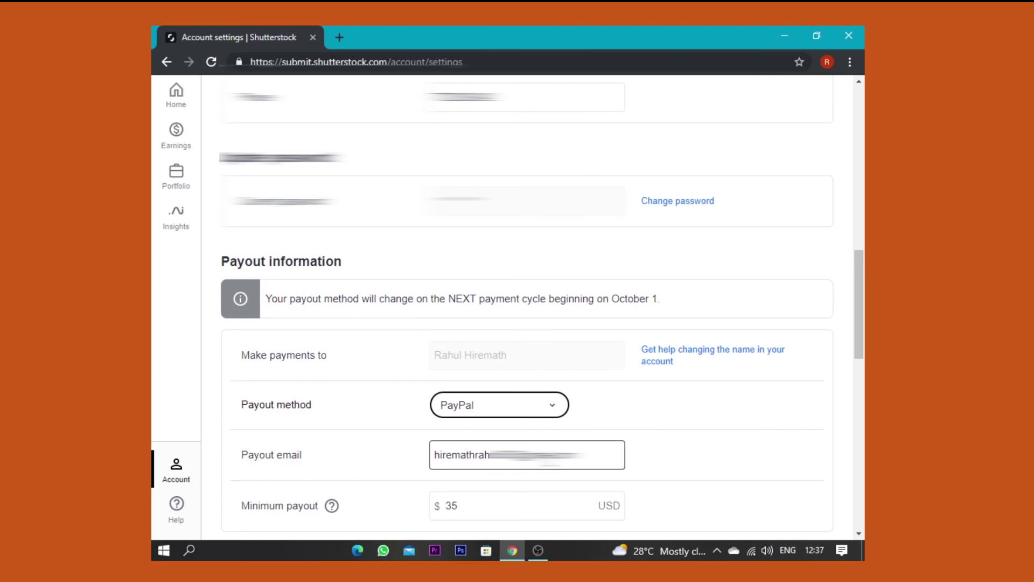
pyautogui.scroll(-1, 474, 399)
pyautogui.click(433, 385)
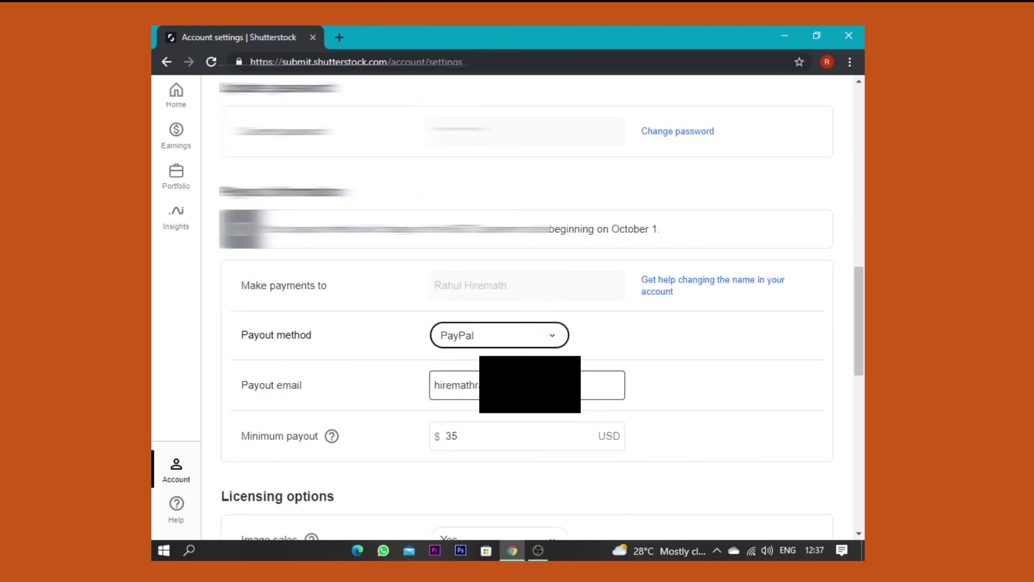
# - Review the minimum payout amount and the remaining account settings, including the licensing options for image and footage sales
pyautogui.scroll(-1, 528, 425)
pyautogui.moveTo(320, 362); pyautogui.dragTo(271, 362)
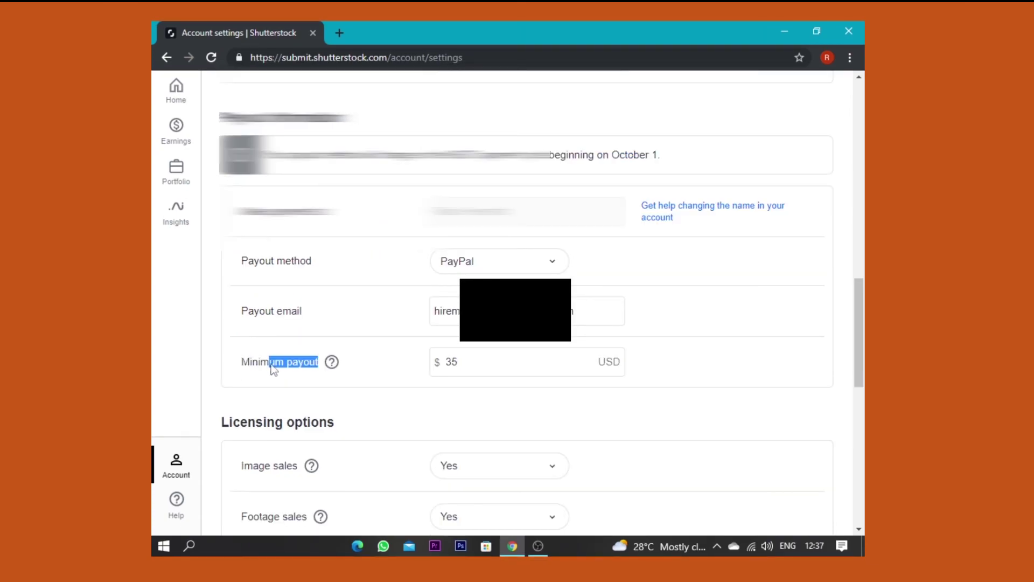
pyautogui.click(278, 366)
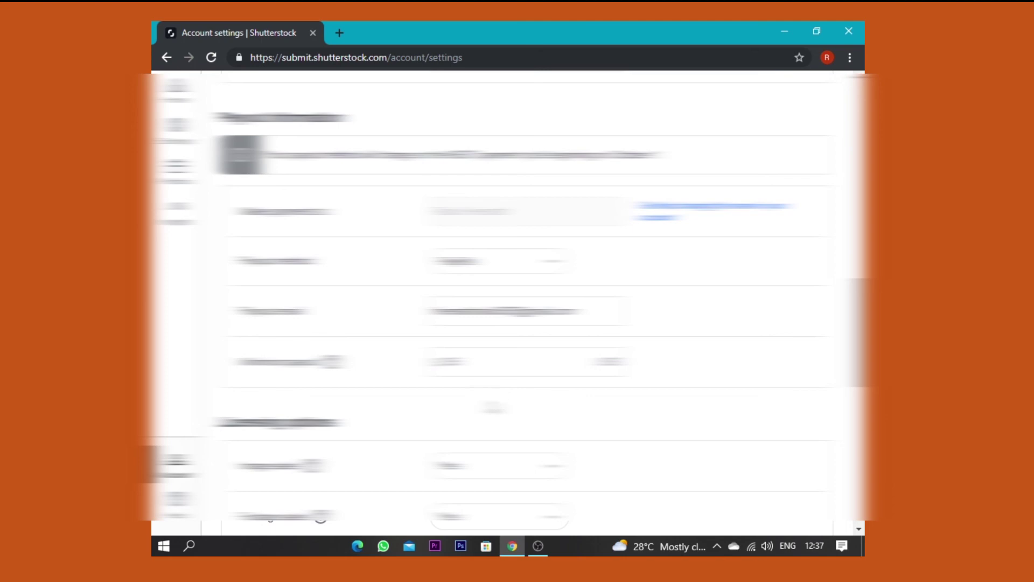
pyautogui.scroll(-4, 517, 296)
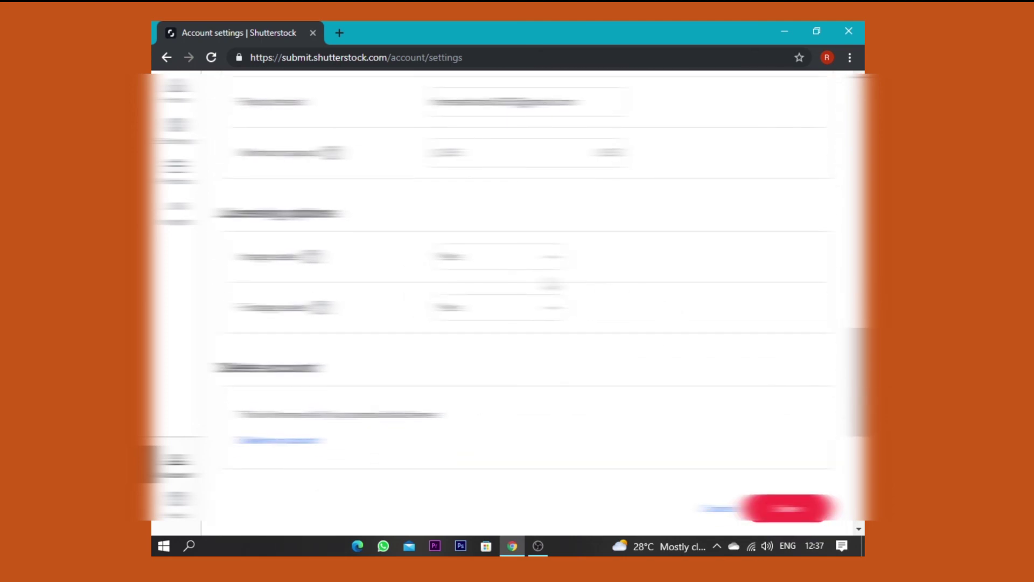
pyautogui.scroll(6, 496, 269)
pyautogui.scroll(-6, 761, 460)
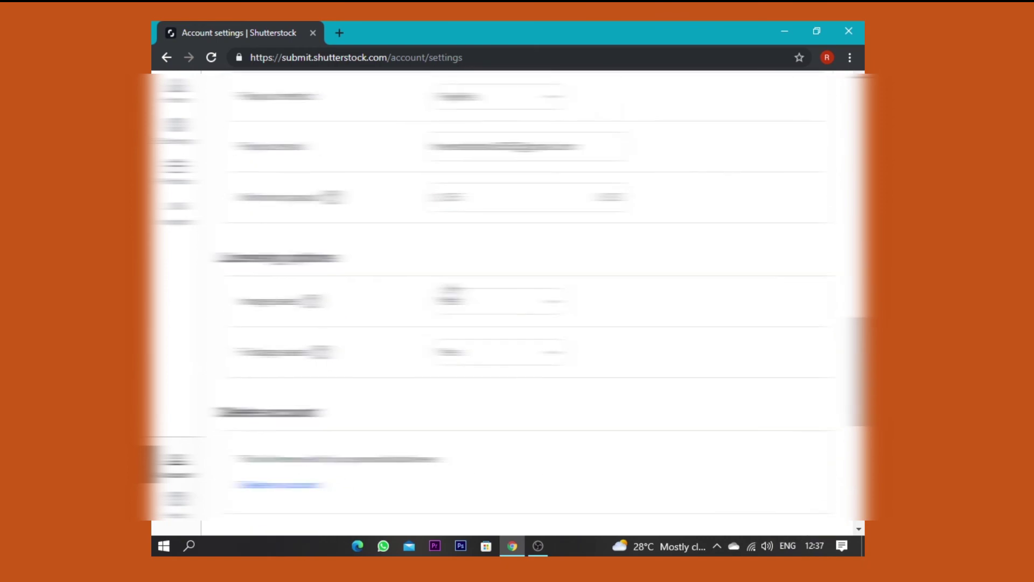